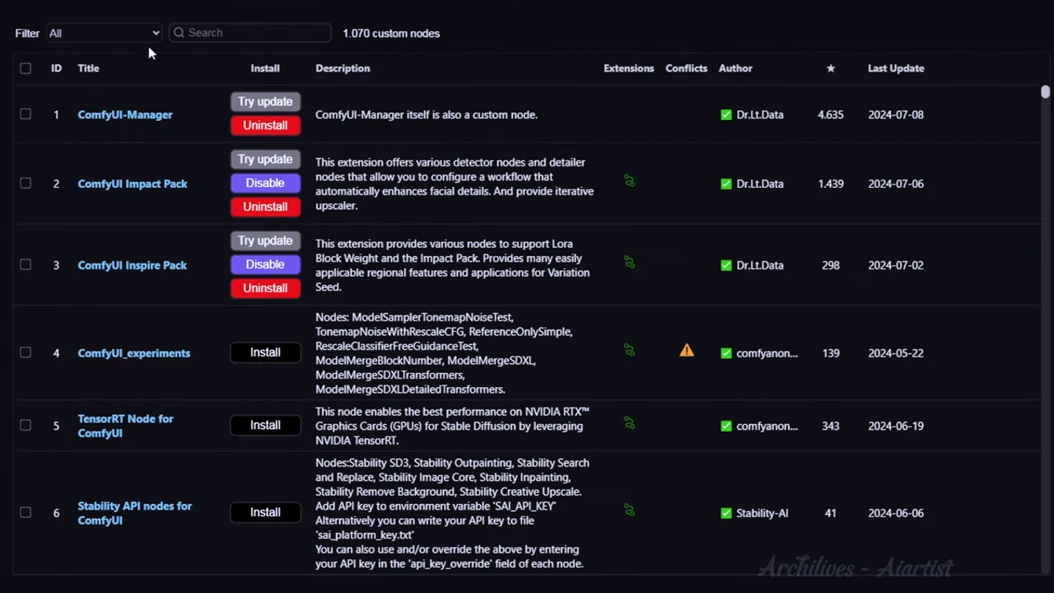
# Step: Filter to installed nodes and disable Impact Pack through AnimateDiff Evolved
pyautogui.click(147, 35)
pyautogui.click(66, 64)
pyautogui.click(265, 181)
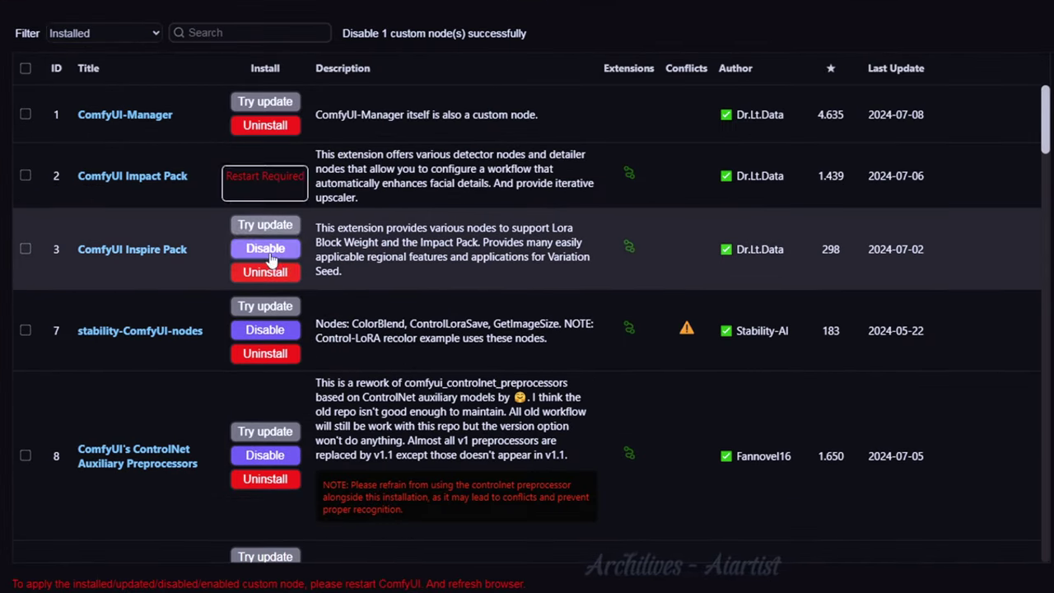
pyautogui.click(264, 248)
pyautogui.scroll(-4, 267, 251)
pyautogui.click(265, 250)
pyautogui.scroll(-3, 265, 247)
pyautogui.click(265, 231)
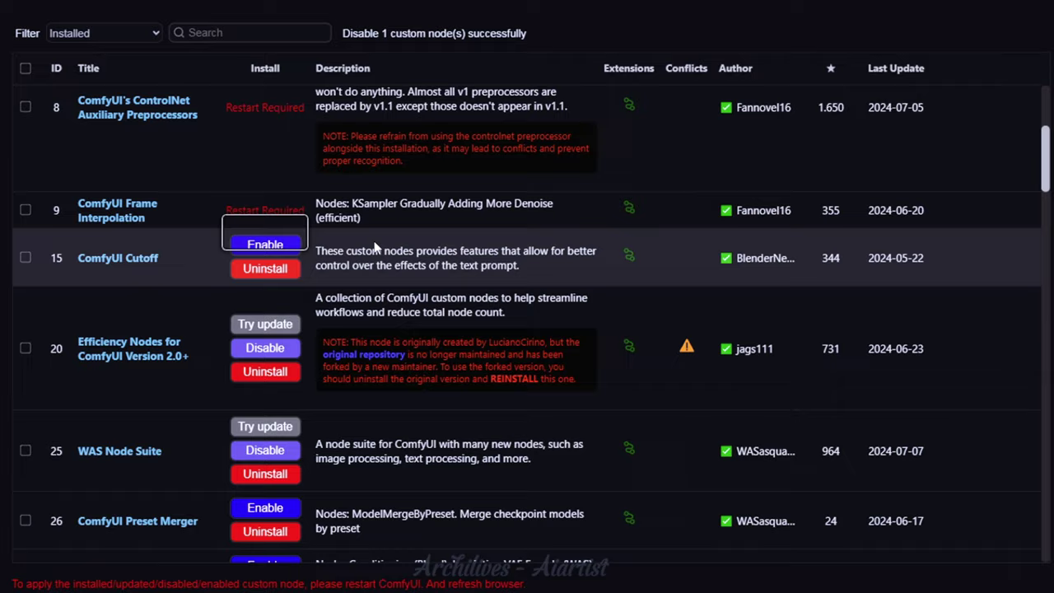
pyautogui.scroll(-10, 374, 247)
pyautogui.click(265, 288)
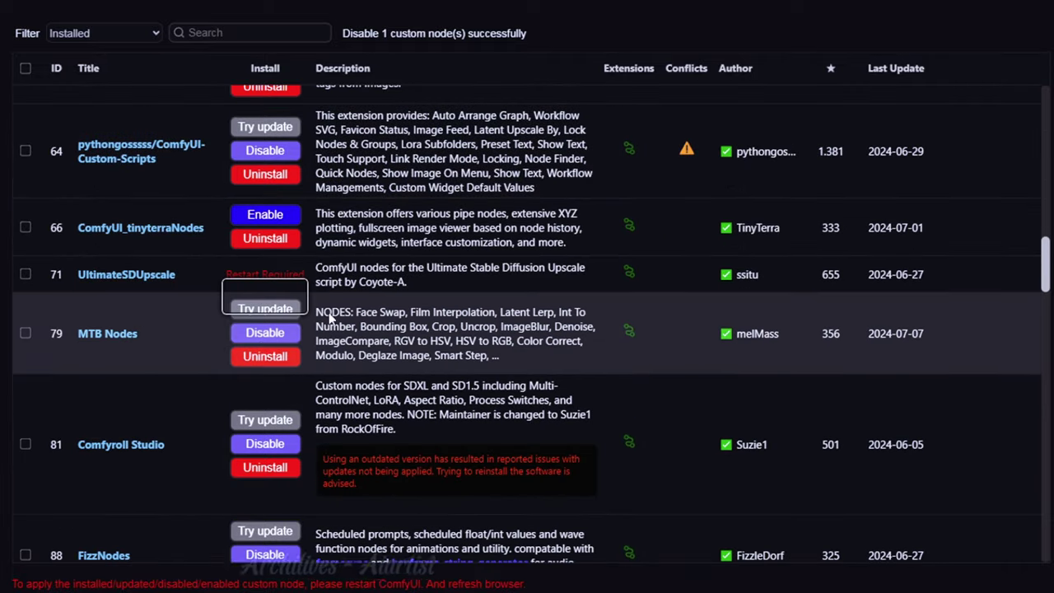
pyautogui.click(264, 333)
pyautogui.scroll(-2, 265, 332)
pyautogui.click(264, 347)
pyautogui.scroll(-3, 264, 347)
pyautogui.click(264, 250)
pyautogui.scroll(-2, 264, 249)
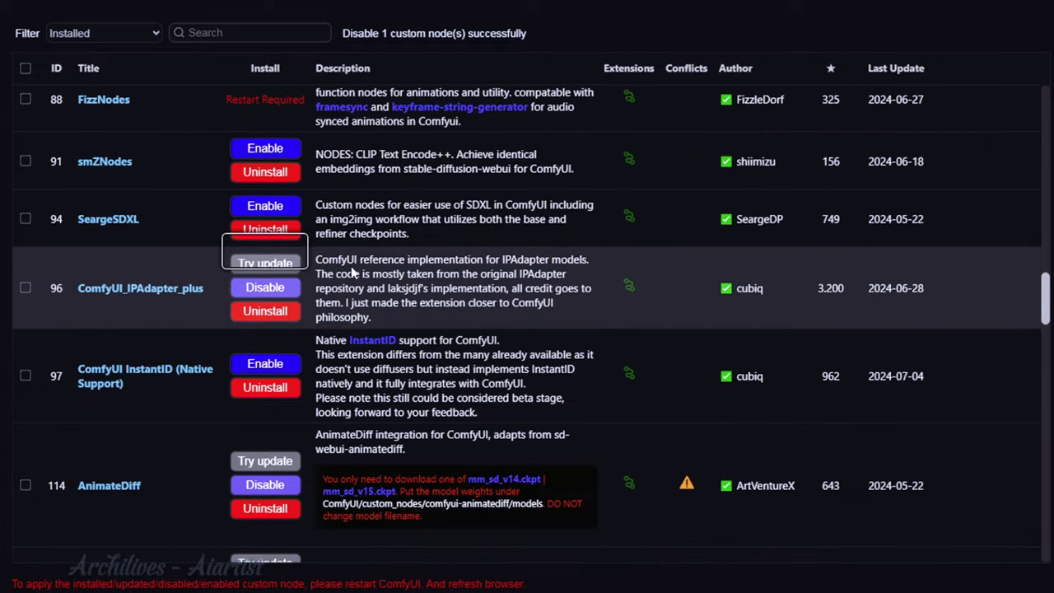
pyautogui.click(264, 288)
pyautogui.scroll(-3, 264, 287)
pyautogui.click(264, 333)
pyautogui.scroll(-4, 264, 334)
pyautogui.click(264, 225)
pyautogui.scroll(-2, 264, 225)
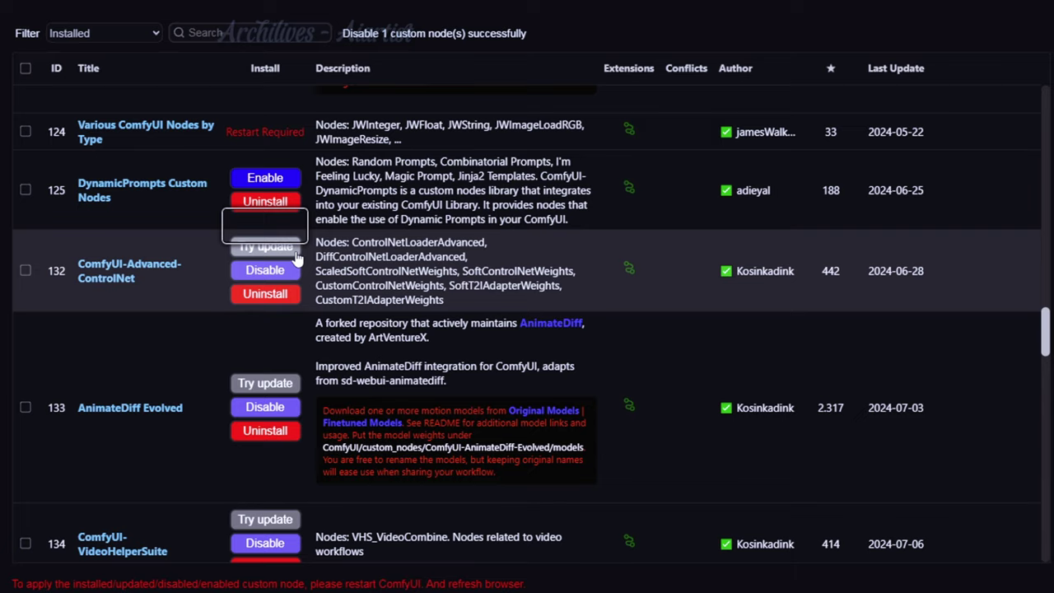
pyautogui.click(264, 270)
pyautogui.scroll(-3, 264, 270)
pyautogui.click(264, 260)
# Step: Disable VideoHelperSuite through IC-Light-Native, then restart and confirm the server reboot
pyautogui.scroll(-2, 264, 260)
pyautogui.click(264, 322)
pyautogui.scroll(-6, 361, 314)
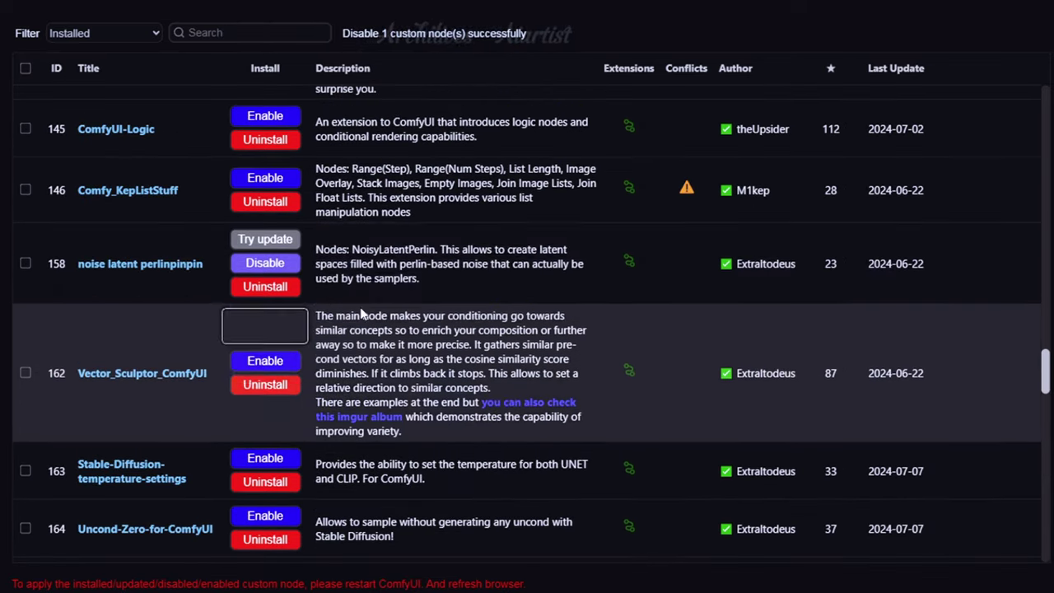
pyautogui.click(264, 262)
pyautogui.scroll(-4, 264, 263)
pyautogui.click(265, 290)
pyautogui.scroll(-2, 264, 290)
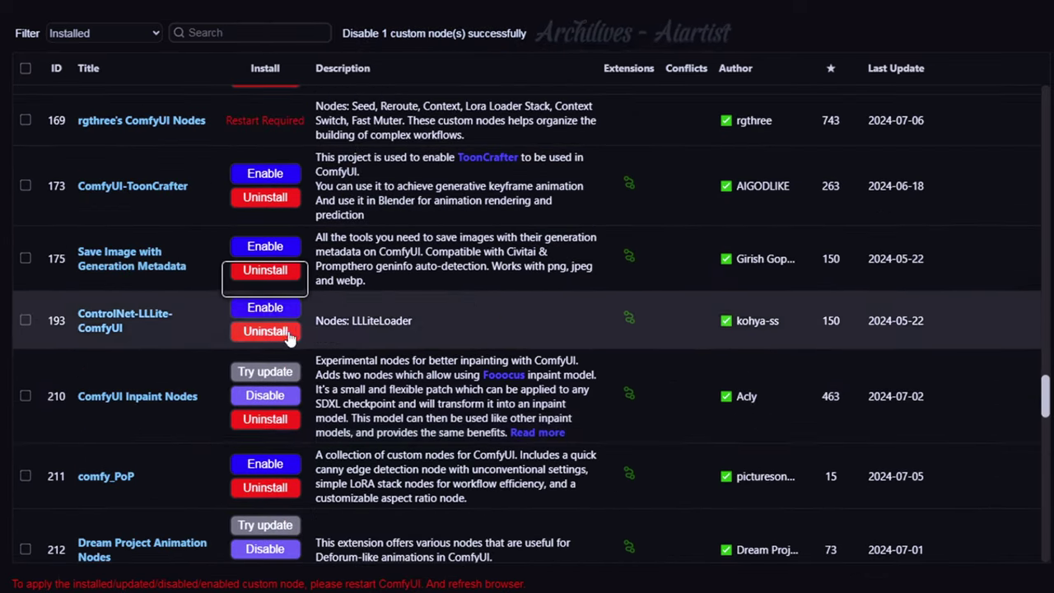
pyautogui.click(264, 395)
pyautogui.scroll(-3, 265, 395)
pyautogui.click(264, 331)
pyautogui.scroll(-4, 265, 332)
pyautogui.click(264, 333)
pyautogui.scroll(-2, 264, 333)
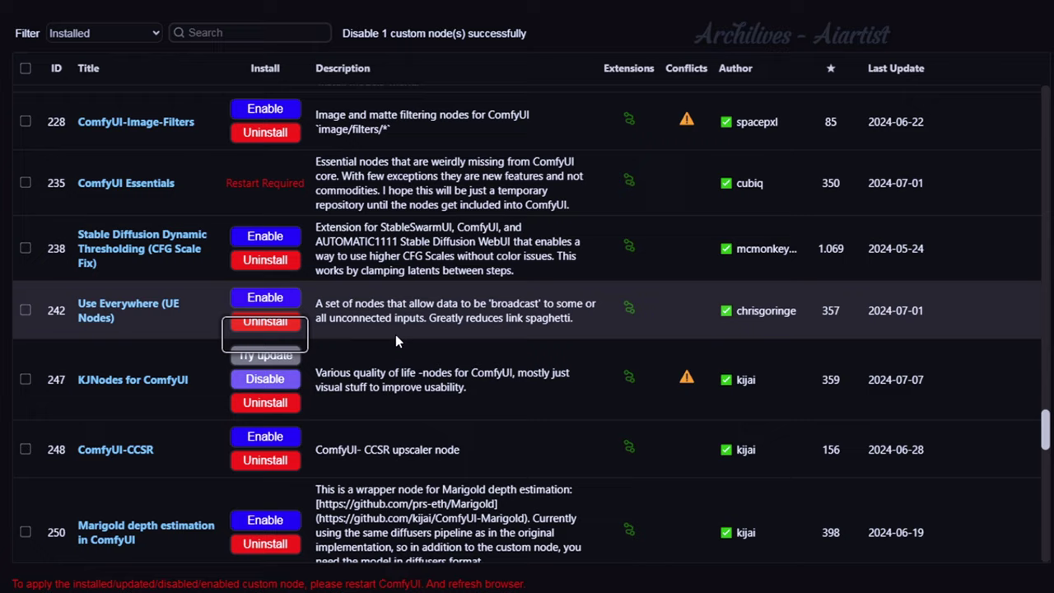
pyautogui.scroll(-5, 380, 335)
pyautogui.click(264, 390)
pyautogui.scroll(-3, 280, 332)
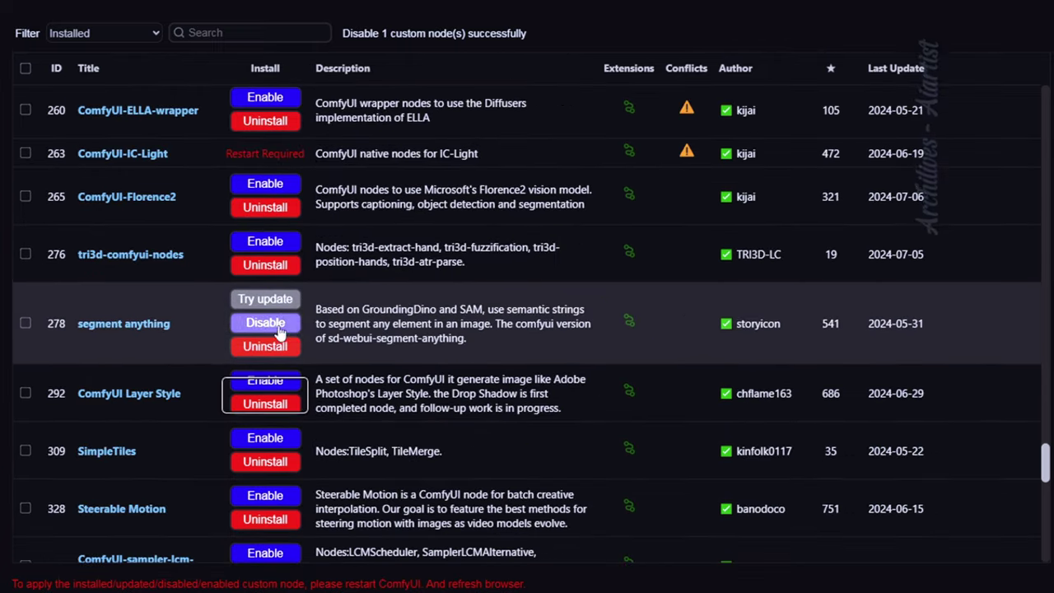
pyautogui.click(279, 327)
pyautogui.scroll(-12, 293, 329)
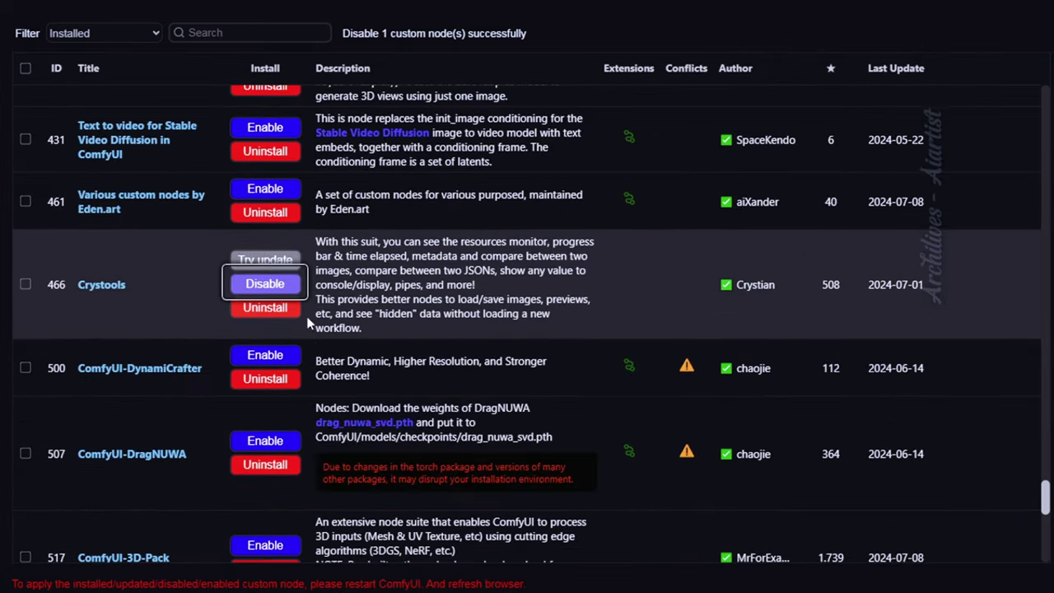
pyautogui.click(265, 283)
pyautogui.scroll(-10, 363, 329)
pyautogui.click(264, 313)
pyautogui.scroll(-2, 364, 328)
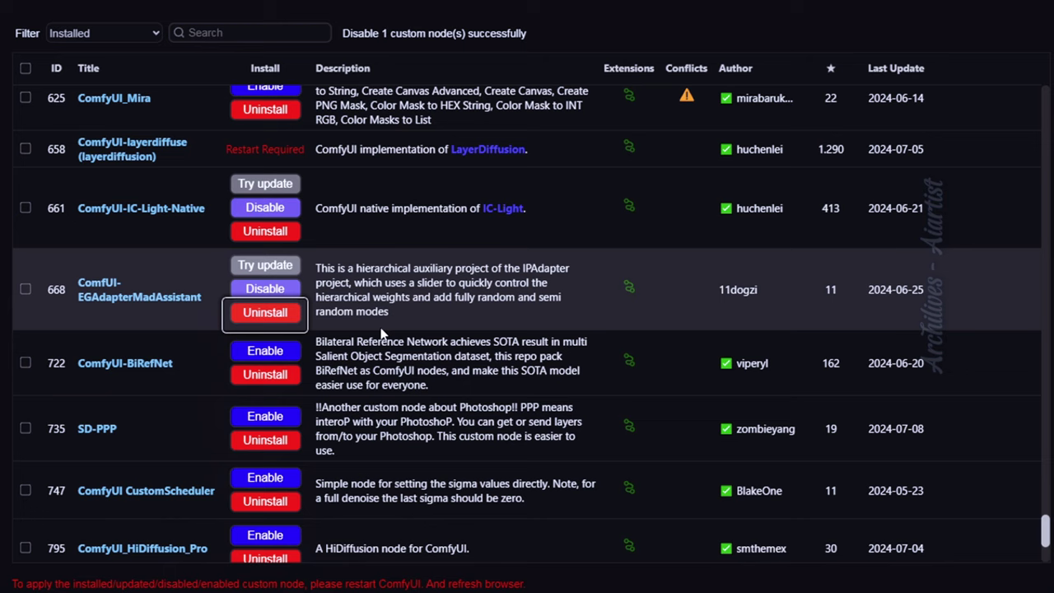
pyautogui.click(264, 207)
pyautogui.scroll(-5, 373, 265)
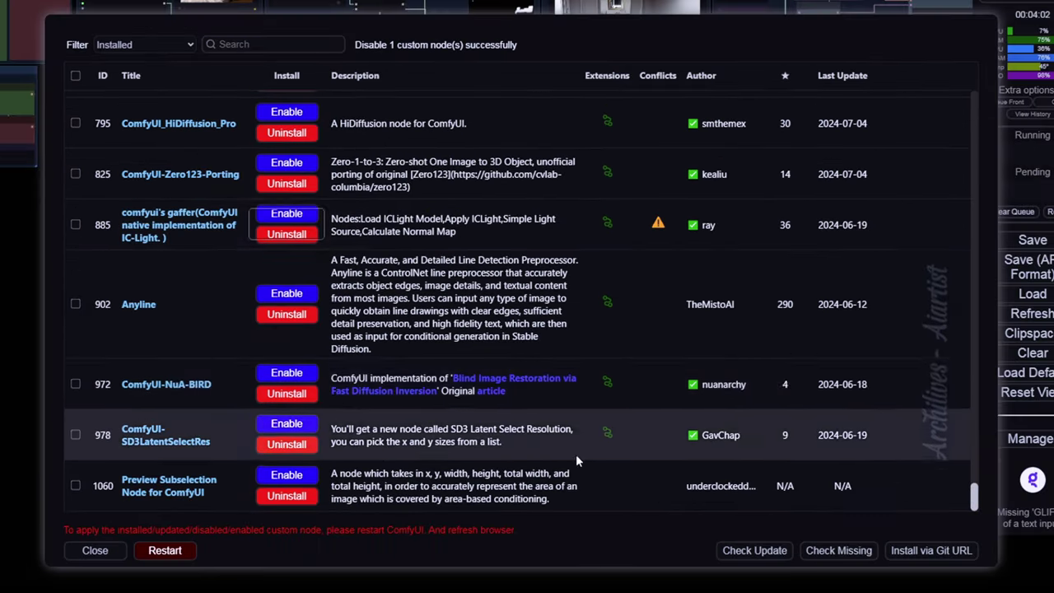
pyautogui.click(165, 551)
pyautogui.click(584, 14)
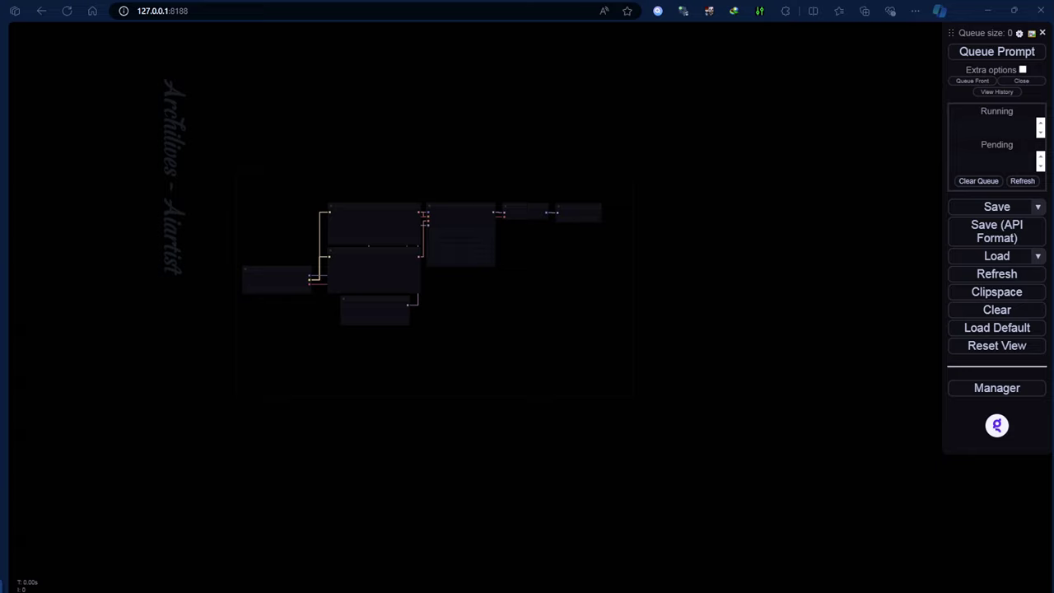
# Step: Load the workflow image, then enable Impact Pack, Inspire Pack, ControlNet Aux, Comfyroll, IPAdapter_plus and AnimateDiff
pyautogui.moveTo(574, 500); pyautogui.dragTo(503, 482)
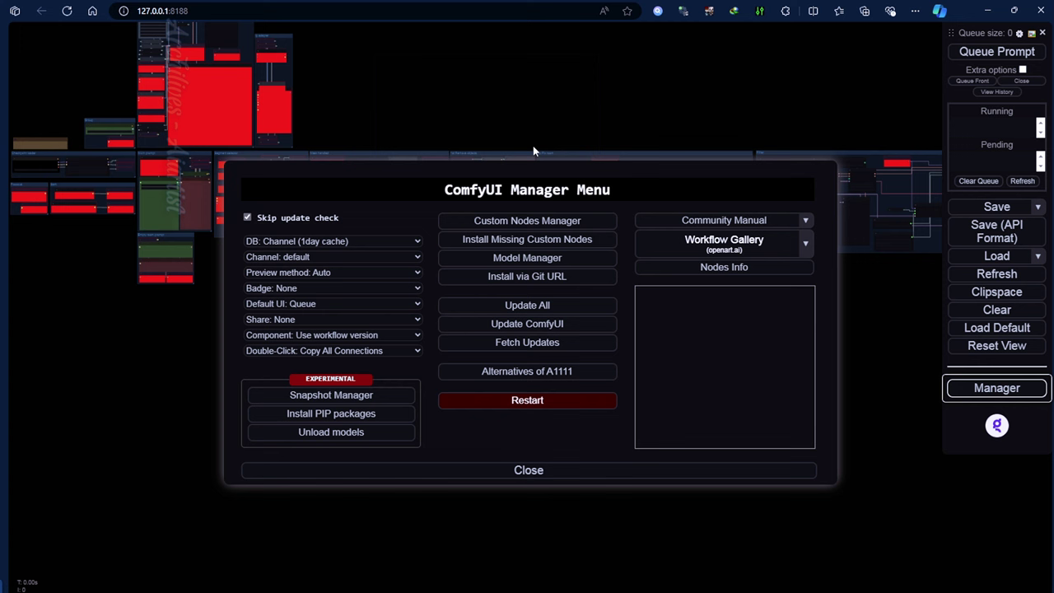
pyautogui.click(531, 241)
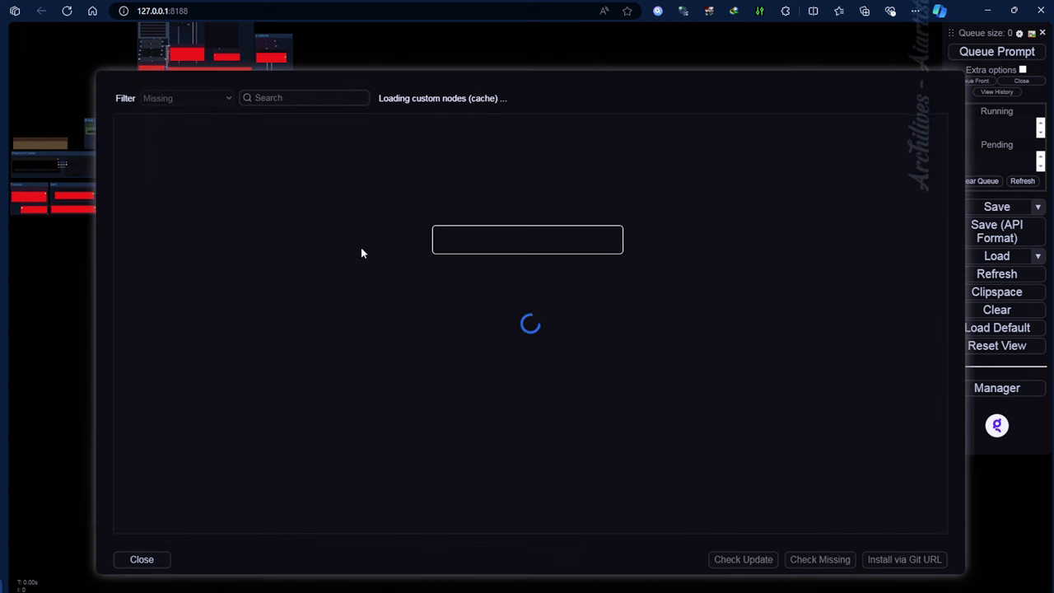
pyautogui.click(314, 157)
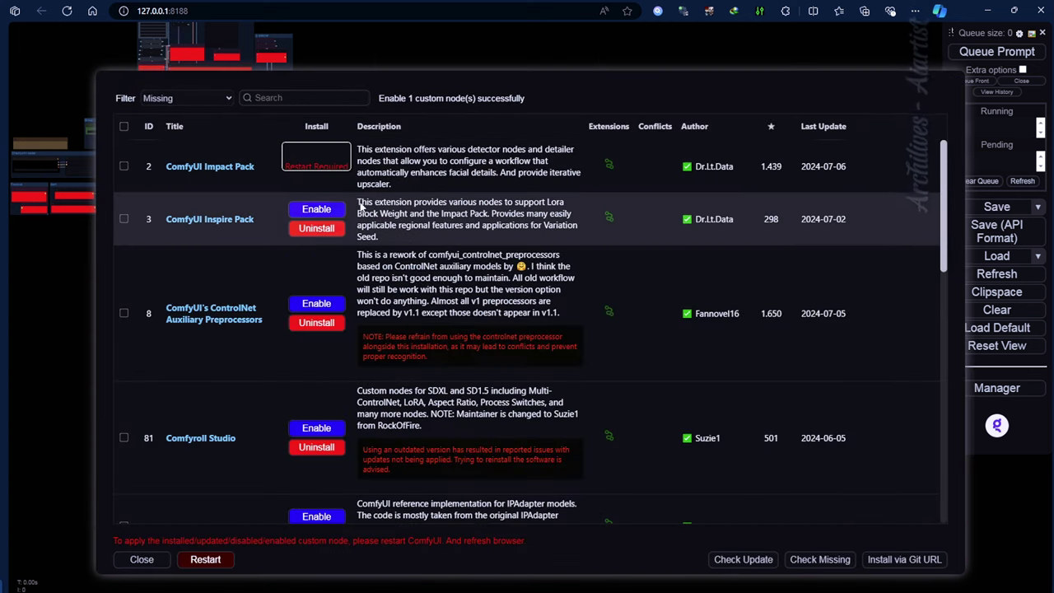
pyautogui.click(313, 209)
pyautogui.click(330, 245)
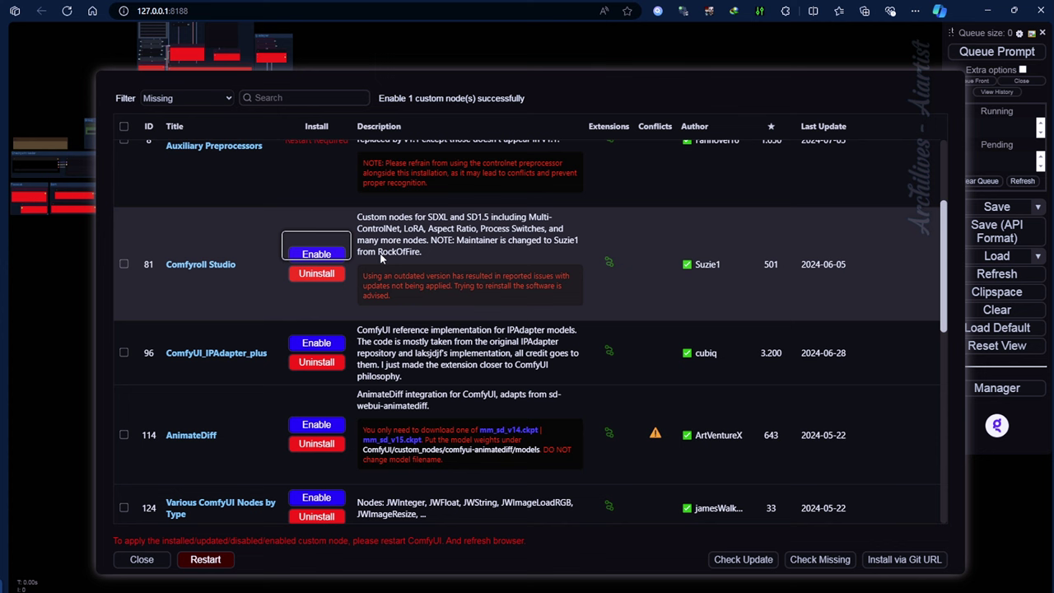
pyautogui.click(317, 256)
pyautogui.click(312, 340)
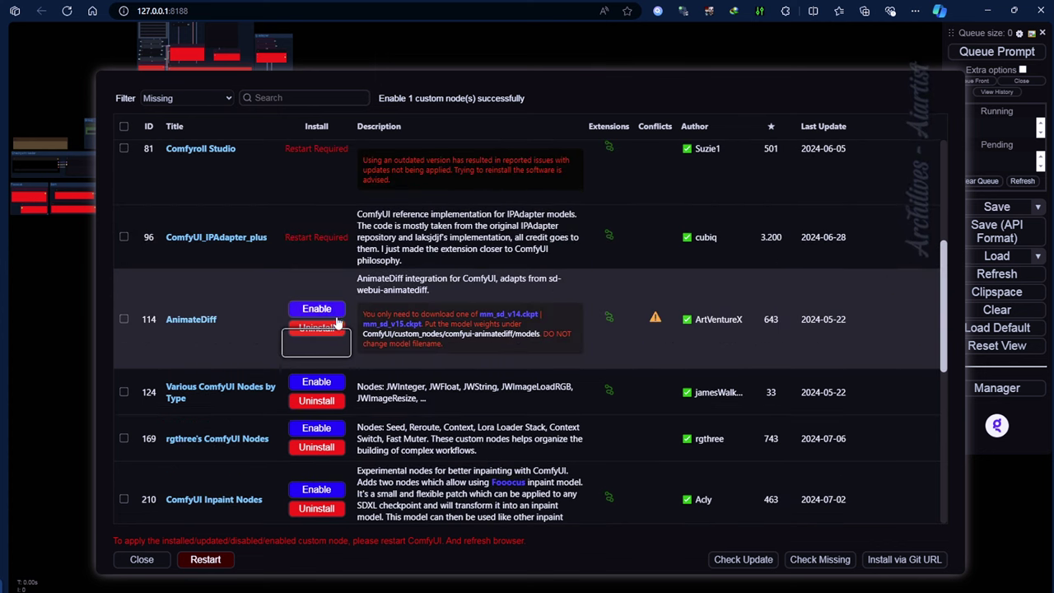
pyautogui.click(326, 310)
# Step: Enable the remaining missing nodes, from Various ComfyUI Nodes by Type to EGAdapterMadAssistant
pyautogui.click(330, 383)
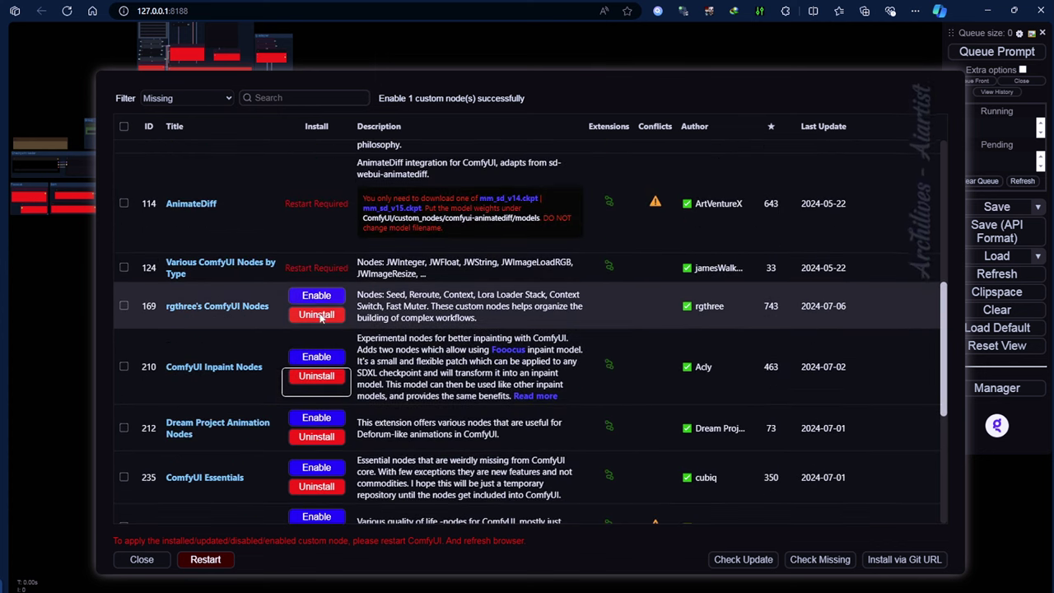
pyautogui.click(334, 301)
pyautogui.click(317, 351)
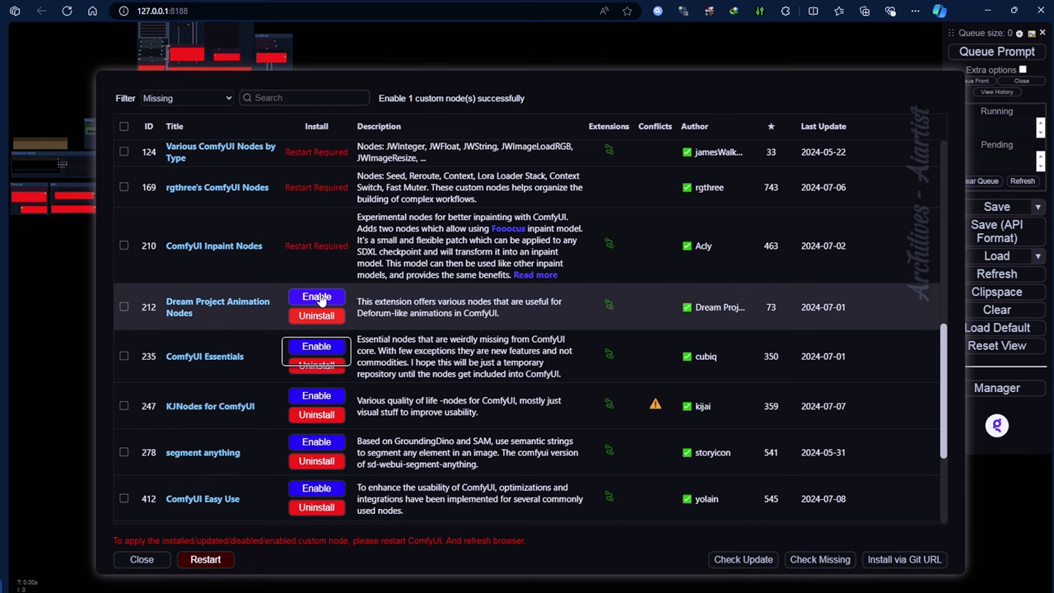
pyautogui.click(316, 297)
pyautogui.click(317, 330)
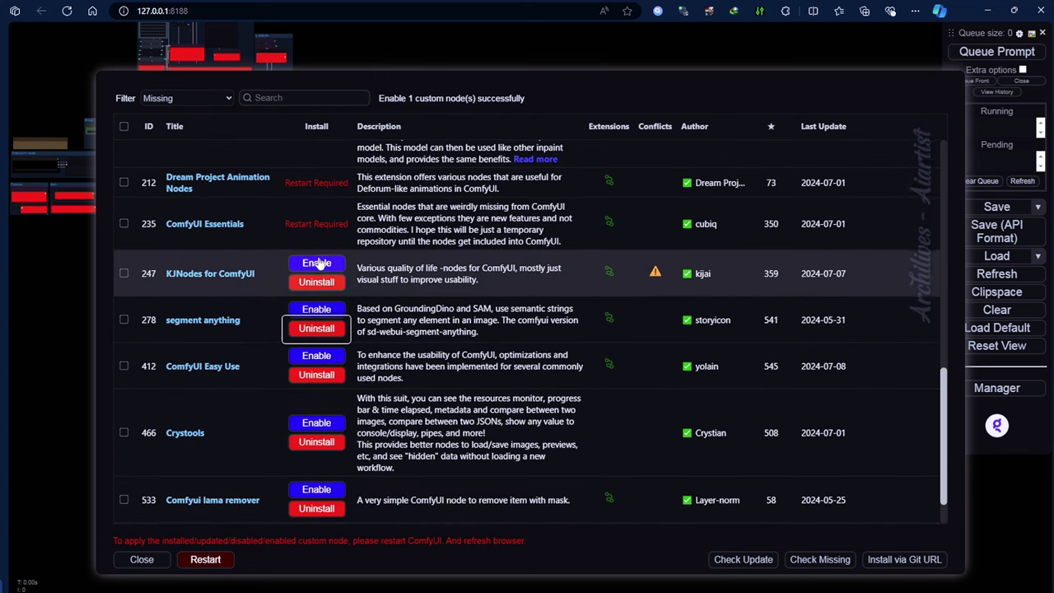
pyautogui.click(318, 265)
pyautogui.click(316, 293)
pyautogui.click(316, 339)
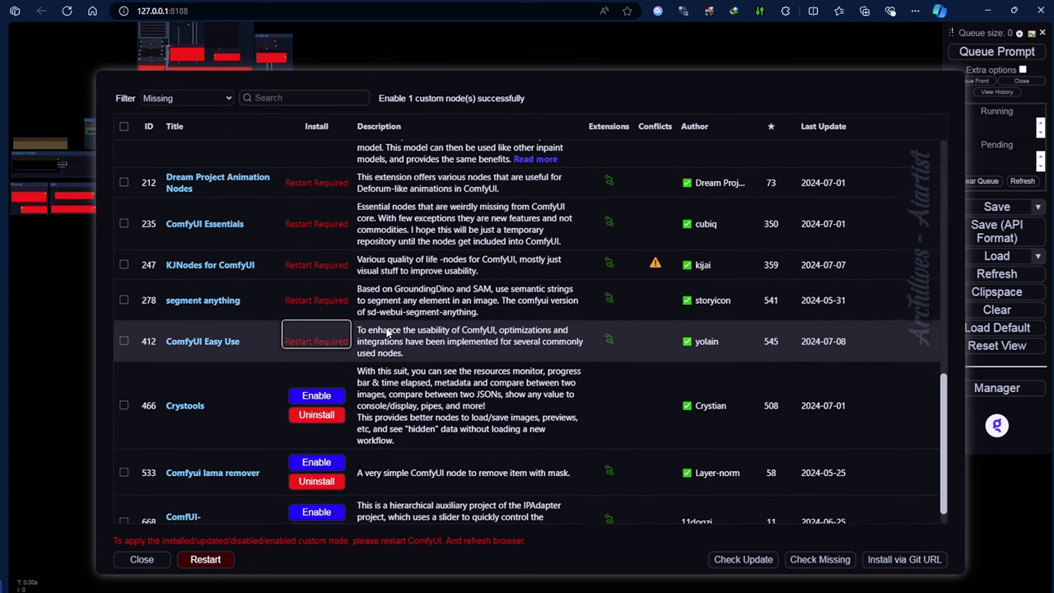
pyautogui.click(316, 371)
pyautogui.click(316, 447)
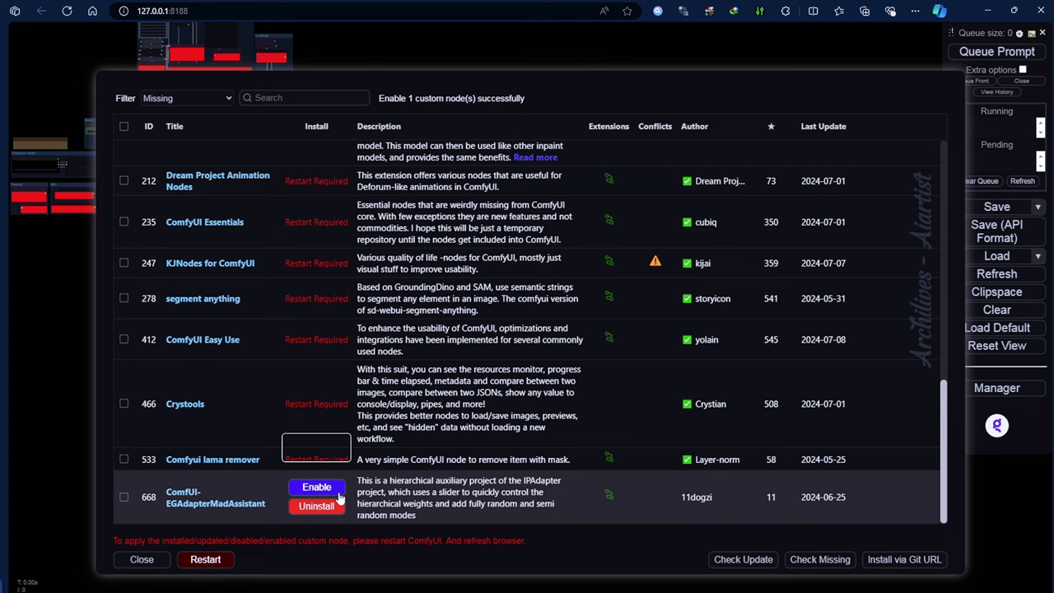
pyautogui.click(316, 492)
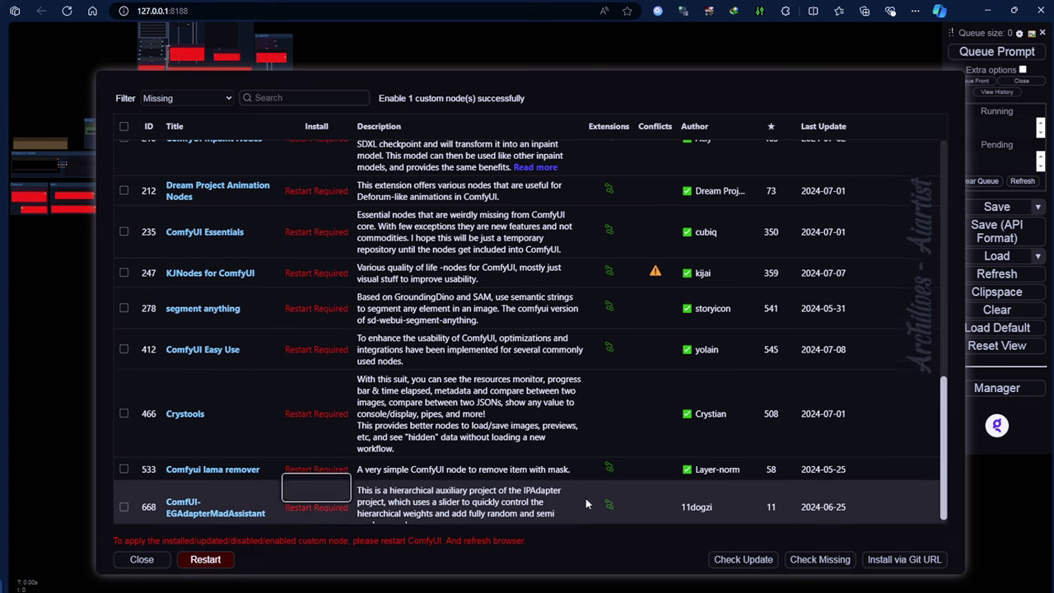
# Step: Restart the server and pan the reloaded workflow to the Sam group's loaders
pyautogui.click(205, 560)
pyautogui.click(593, 79)
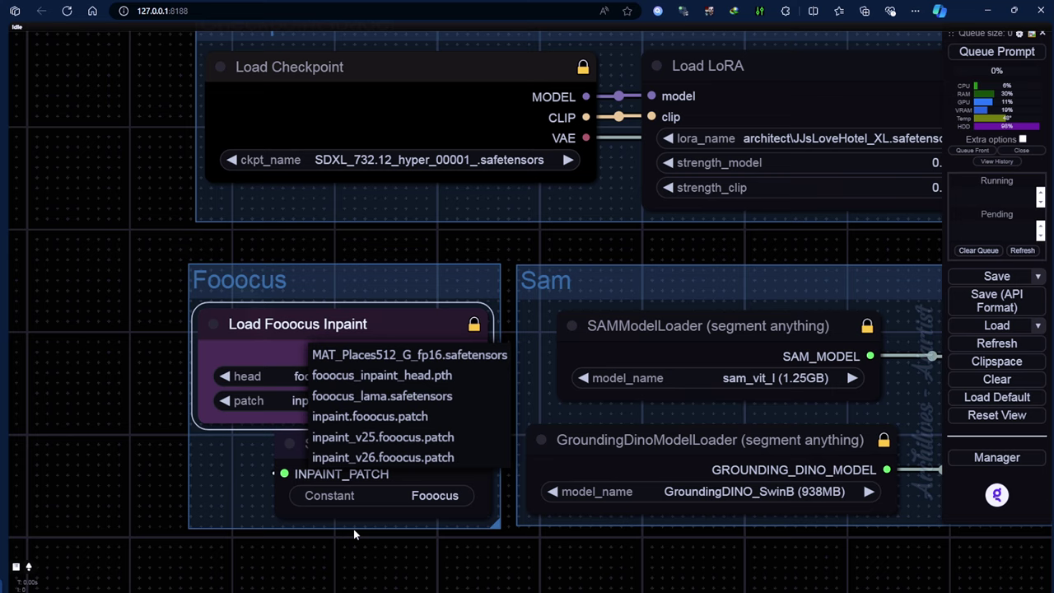
pyautogui.scroll(-5, 354, 494)
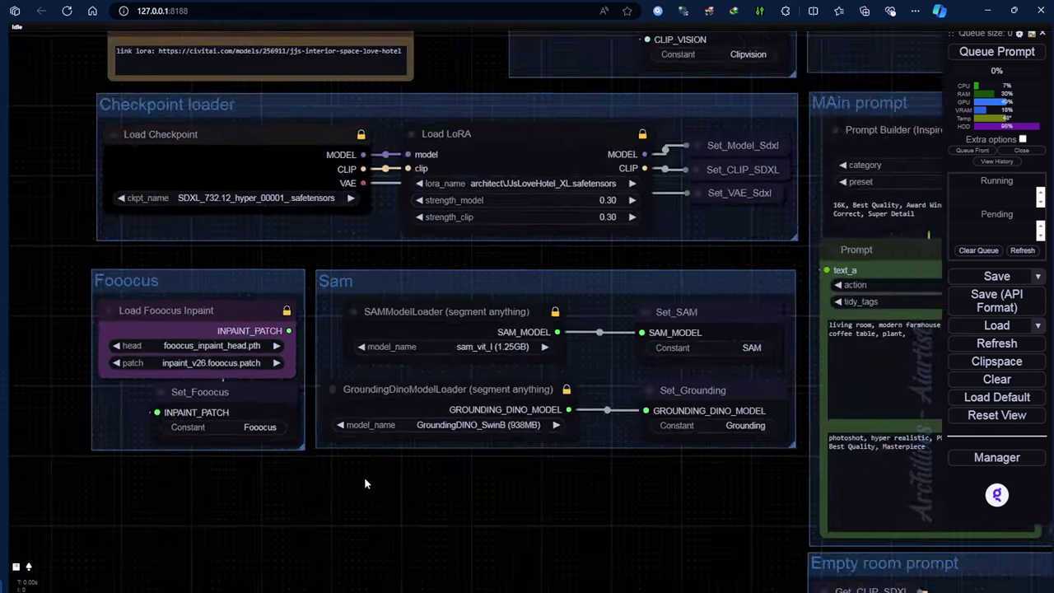
pyautogui.scroll(7, 382, 433)
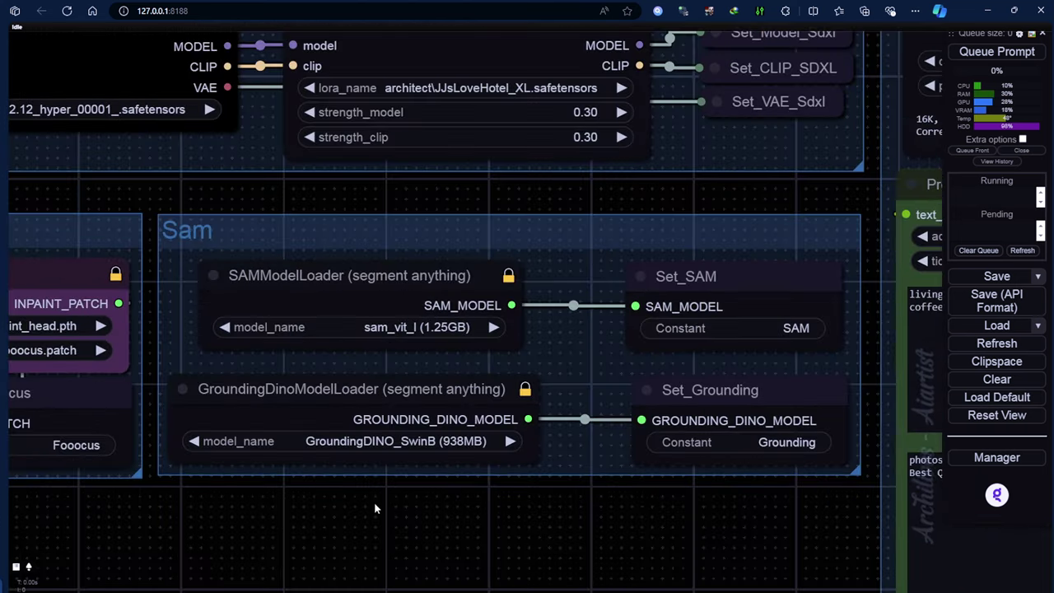
pyautogui.moveTo(374, 501); pyautogui.dragTo(563, 503)
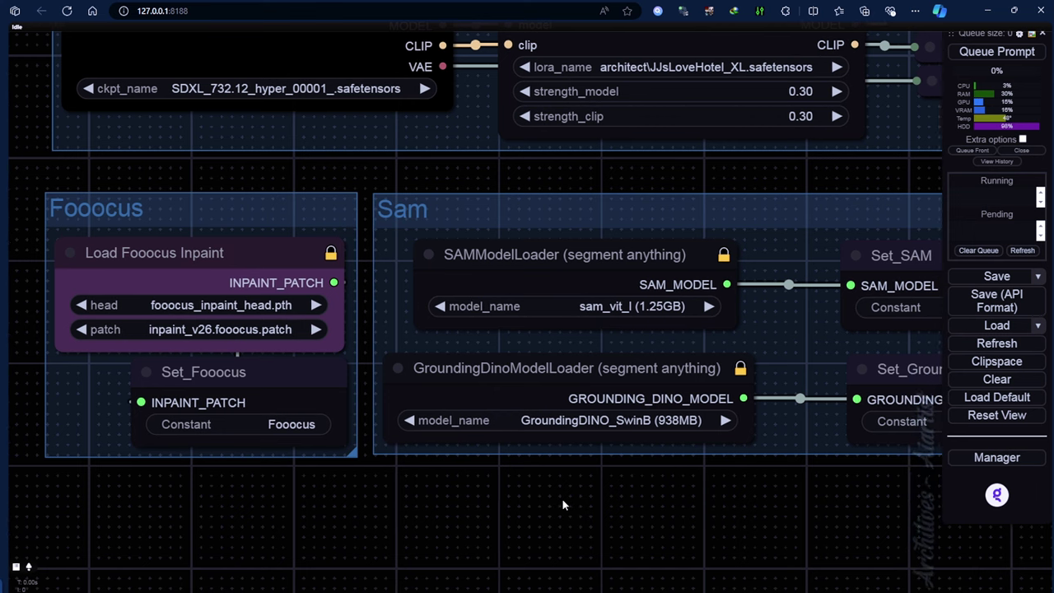
# Step: Open the Manager's Custom Nodes list and scroll through the installed nodes
pyautogui.click(991, 458)
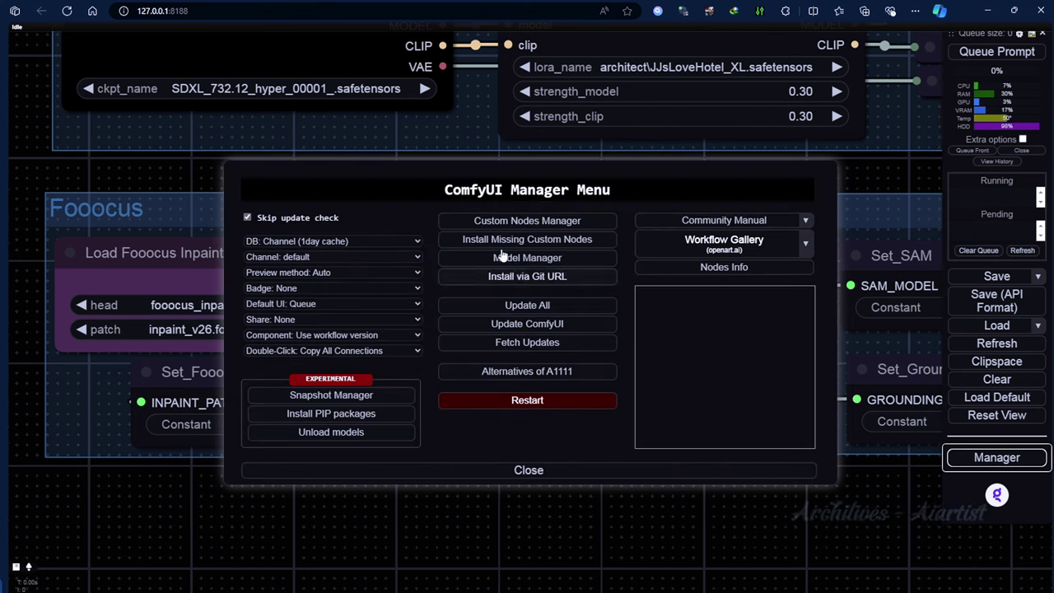
pyautogui.click(539, 221)
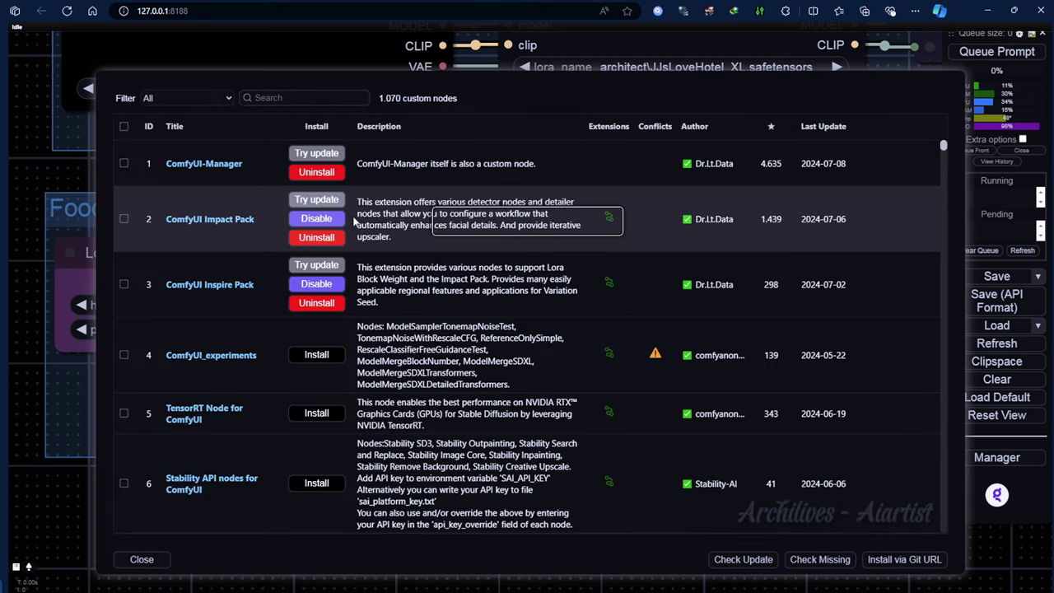
pyautogui.scroll(-3, 356, 222)
pyautogui.scroll(5, 356, 223)
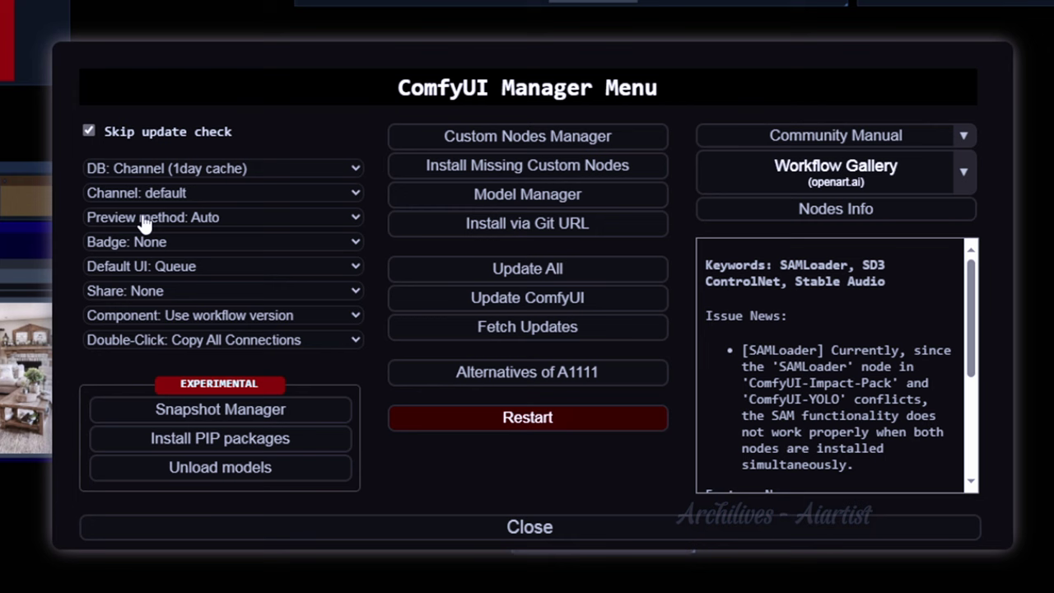
# Step: Set the node Badge option to '#ID Nickname (hide built-in)' and close the Manager
pyautogui.click(180, 246)
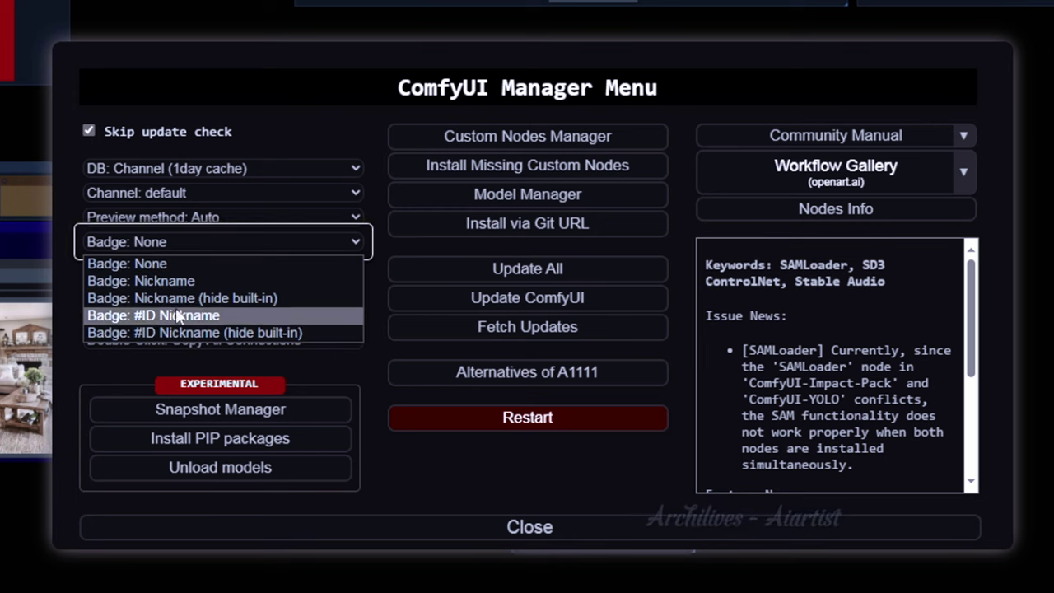
pyautogui.click(198, 333)
pyautogui.click(529, 525)
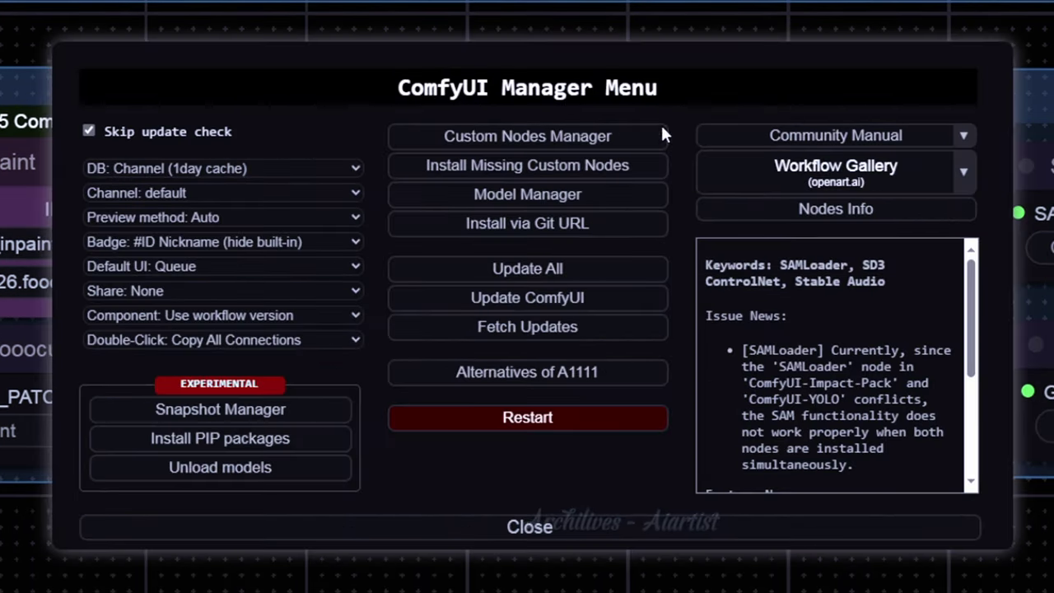
pyautogui.click(504, 139)
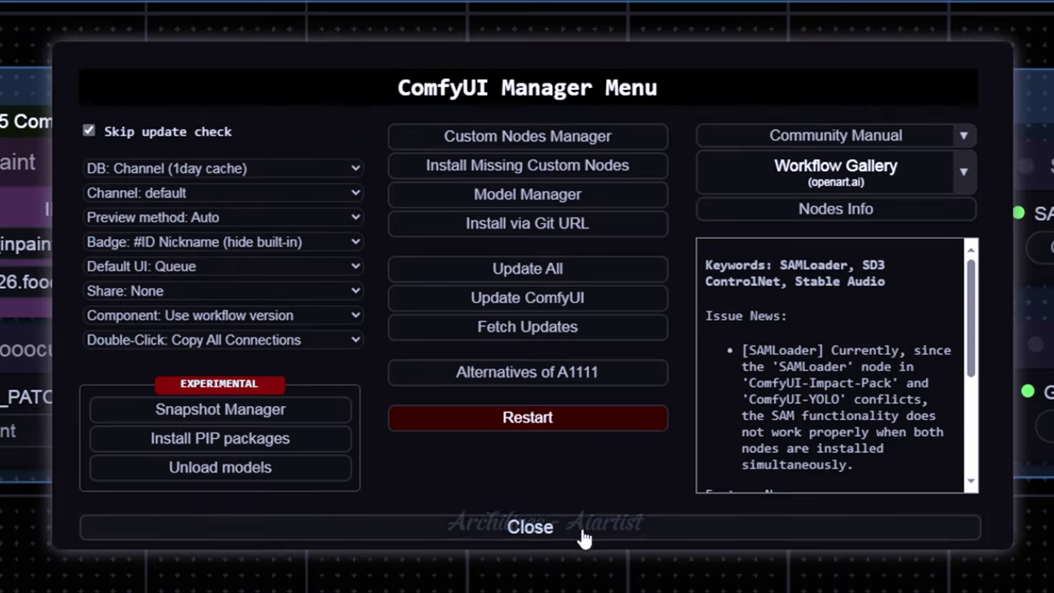
pyautogui.click(581, 535)
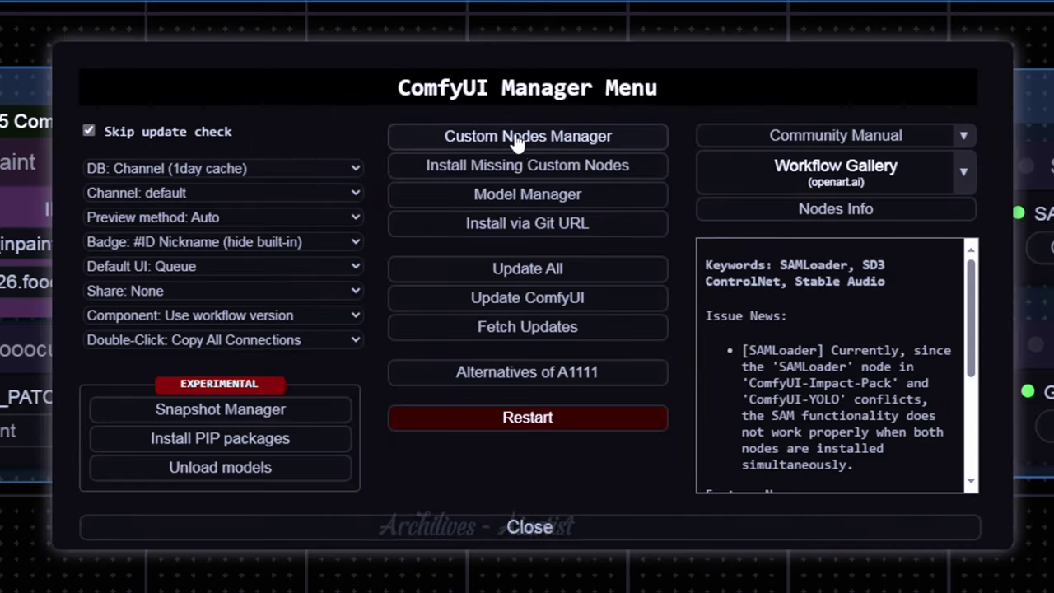
# Step: Search the Custom Nodes list for 'segment' with the Filter set to Installed
pyautogui.click(515, 148)
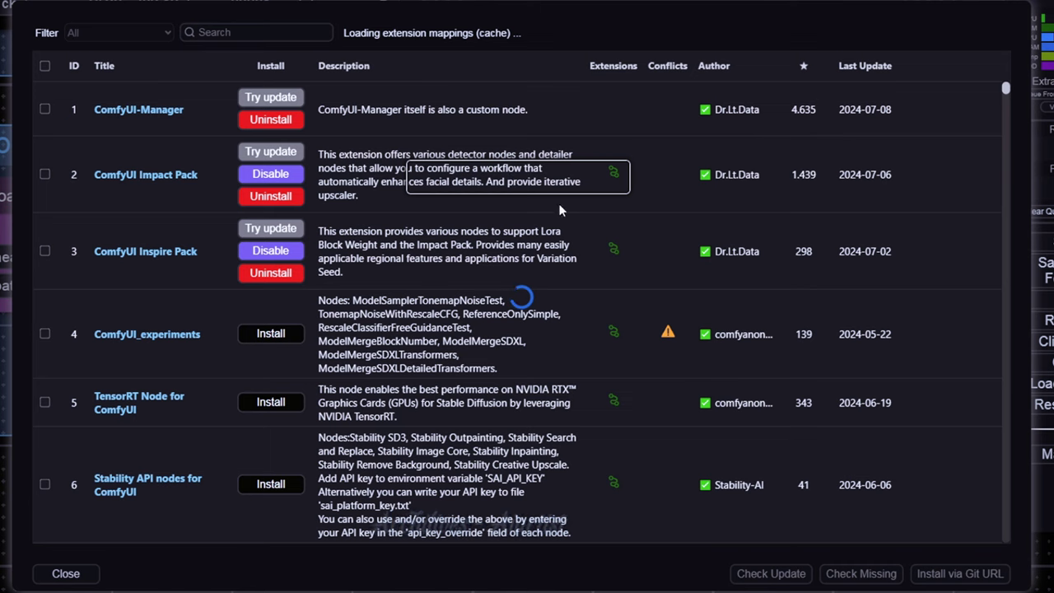
pyautogui.click(292, 31)
pyautogui.write('seg')
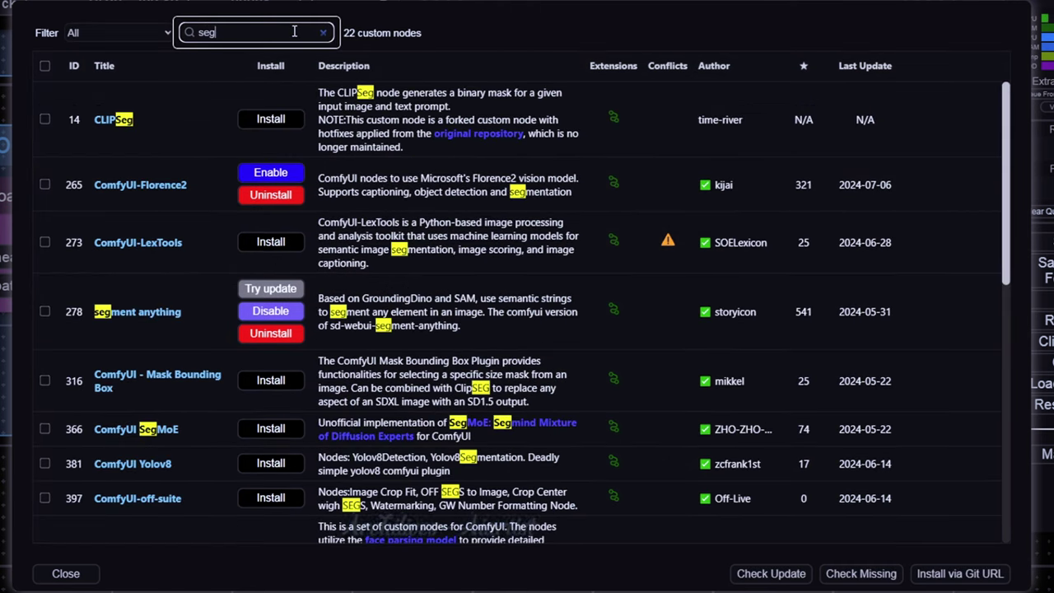
pyautogui.write('ment')
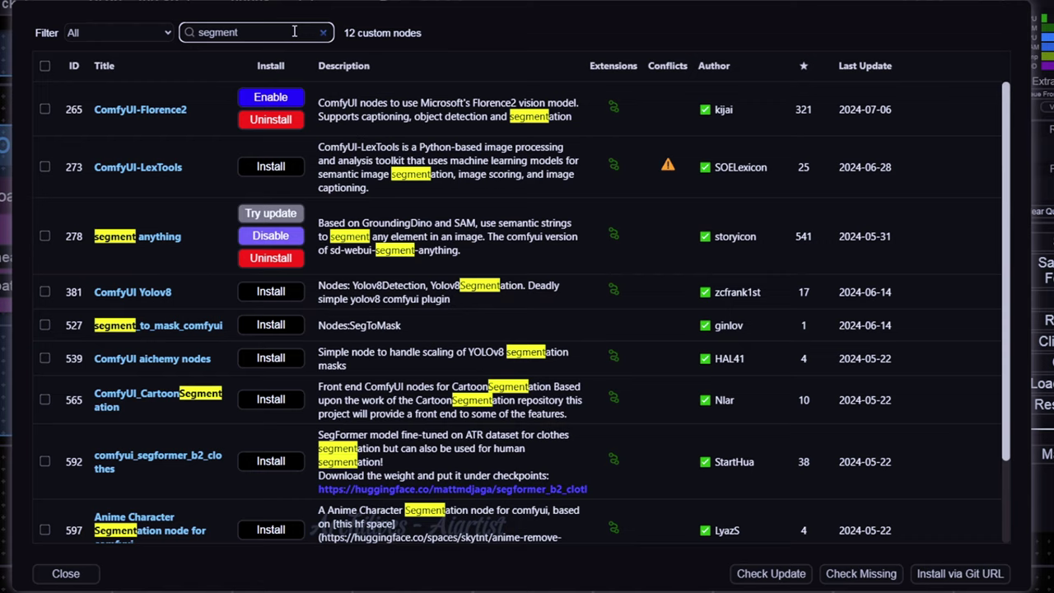
pyautogui.click(115, 35)
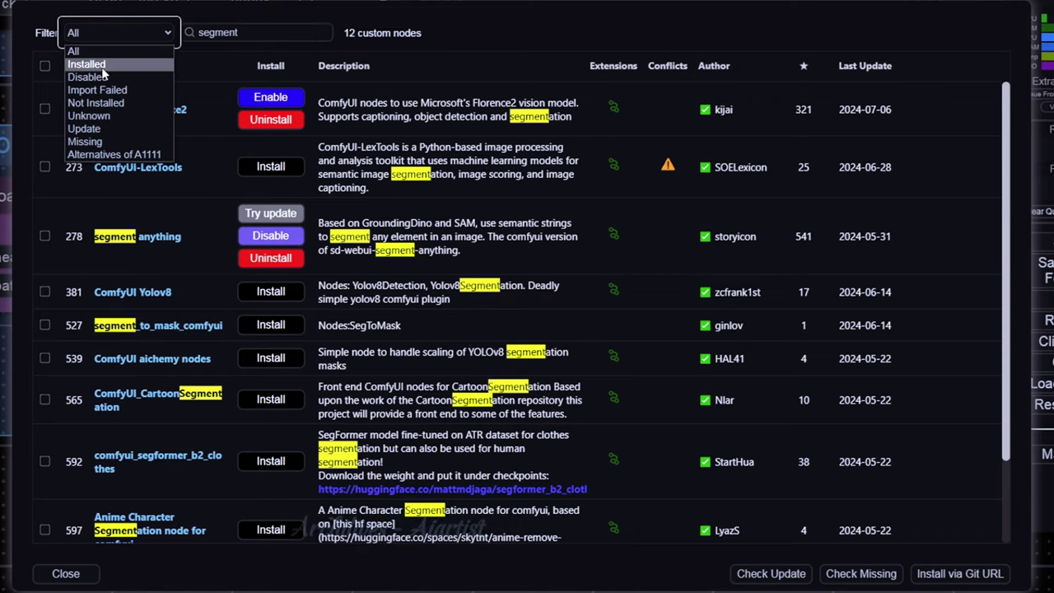
pyautogui.click(90, 61)
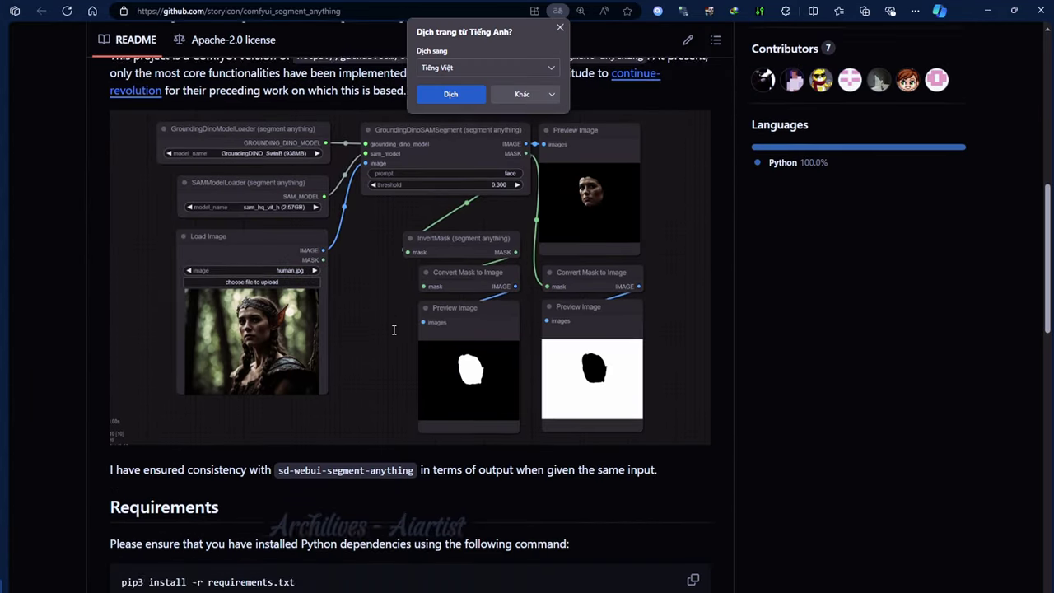
pyautogui.scroll(-3, 394, 329)
# Step: Open the README's bert-base-uncased Hugging Face link in a new tab, review it, and return
pyautogui.scroll(2, 400, 325)
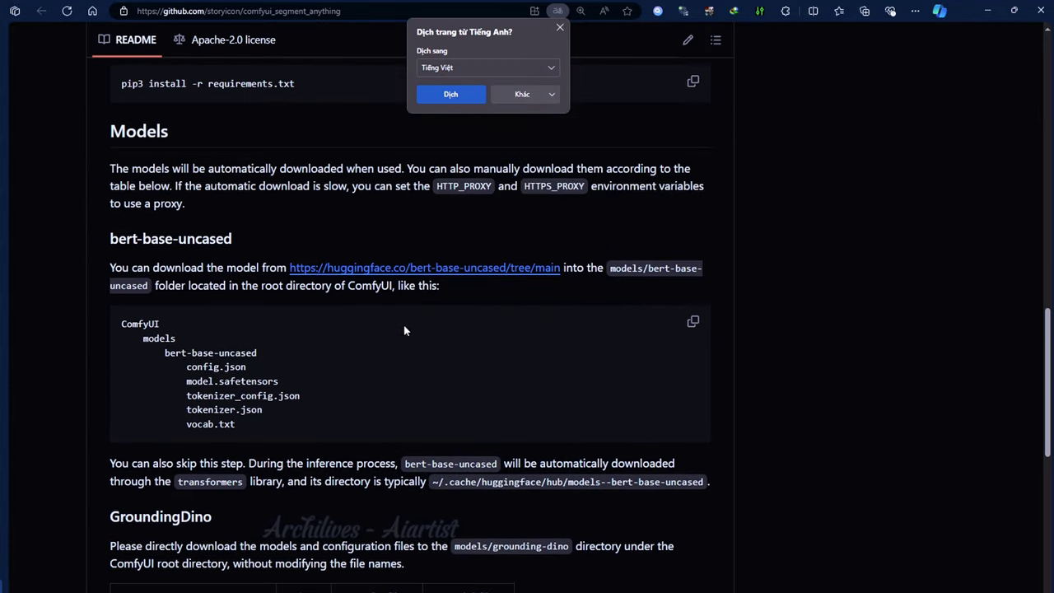
pyautogui.rightClick(442, 274)
pyautogui.click(494, 393)
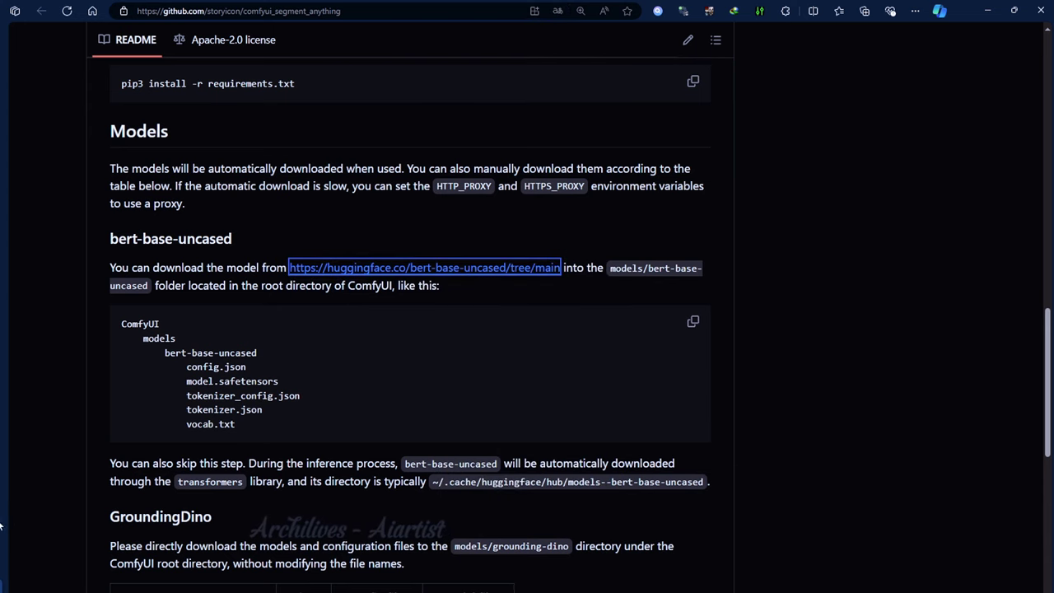
pyautogui.click(8, 557)
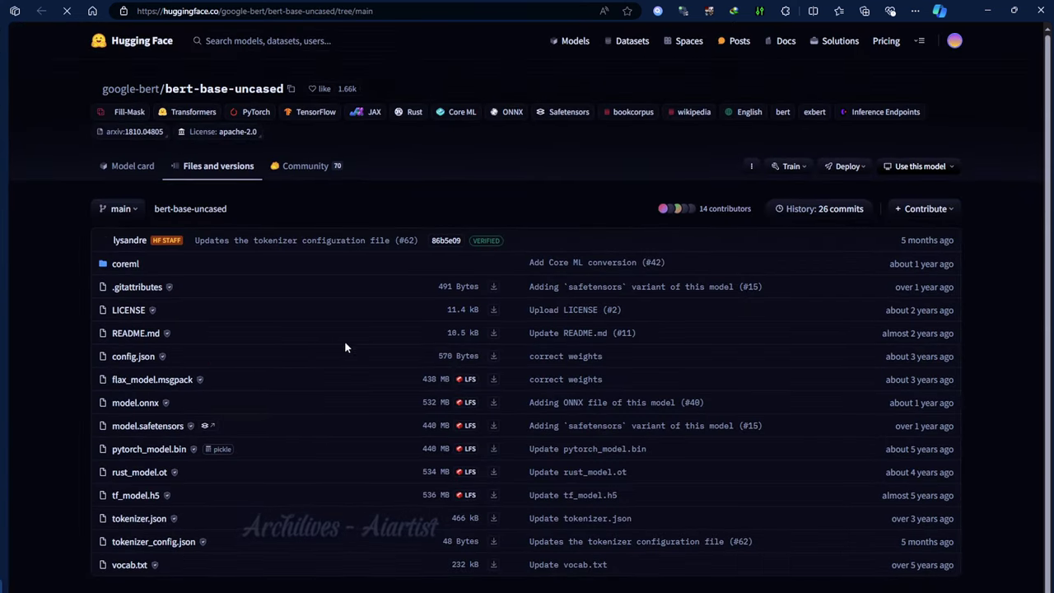
pyautogui.scroll(-1, 356, 338)
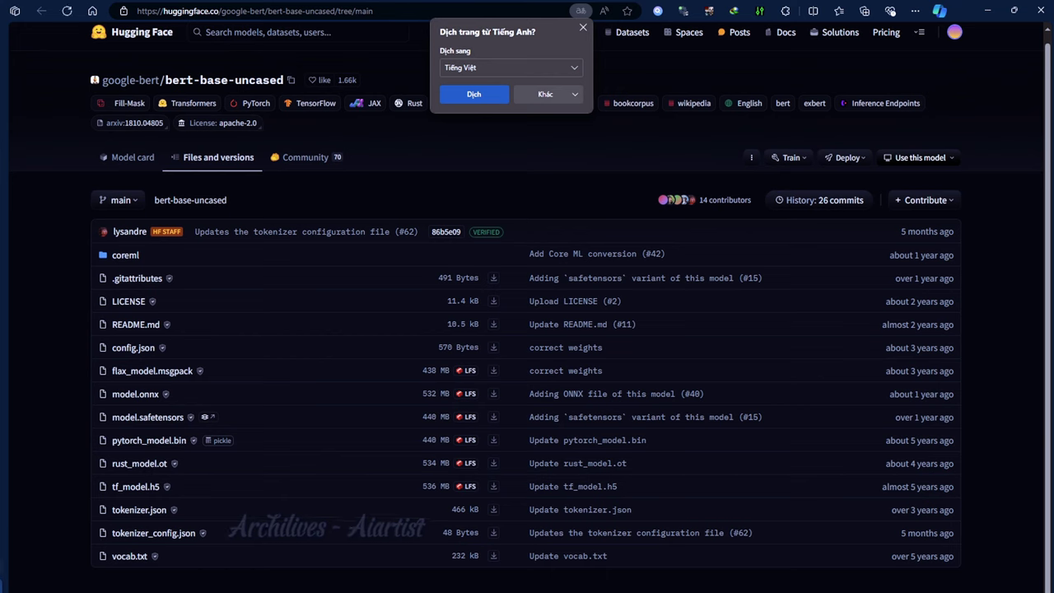
pyautogui.click(9, 582)
# Step: Review the GroundingDino and SAM model tables, selecting GroundingDINO_SwinT_OGC and the models/grounding-dino path
pyautogui.scroll(-3, 416, 419)
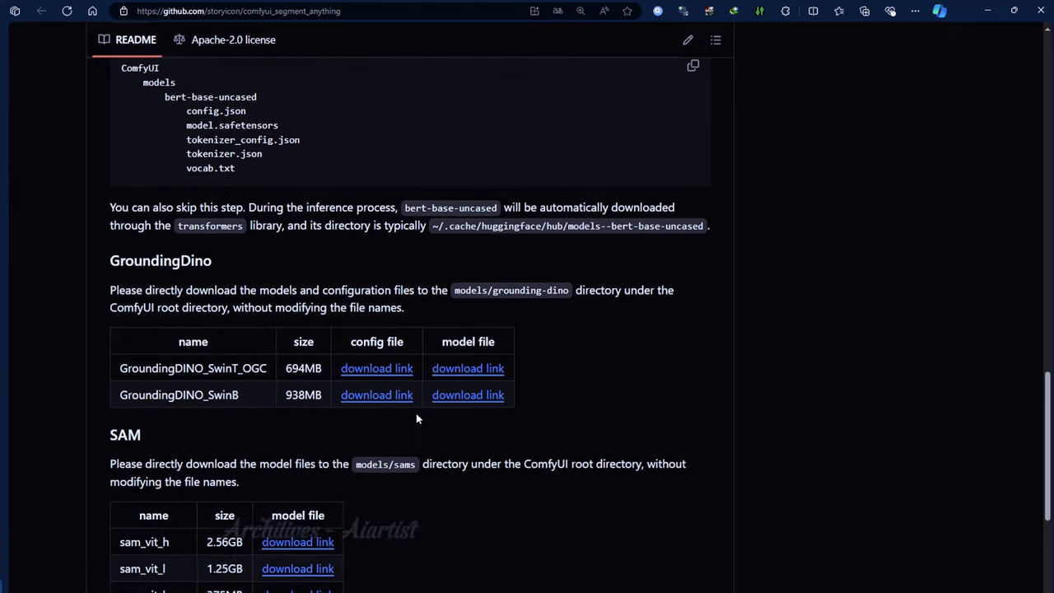
pyautogui.scroll(-1, 416, 419)
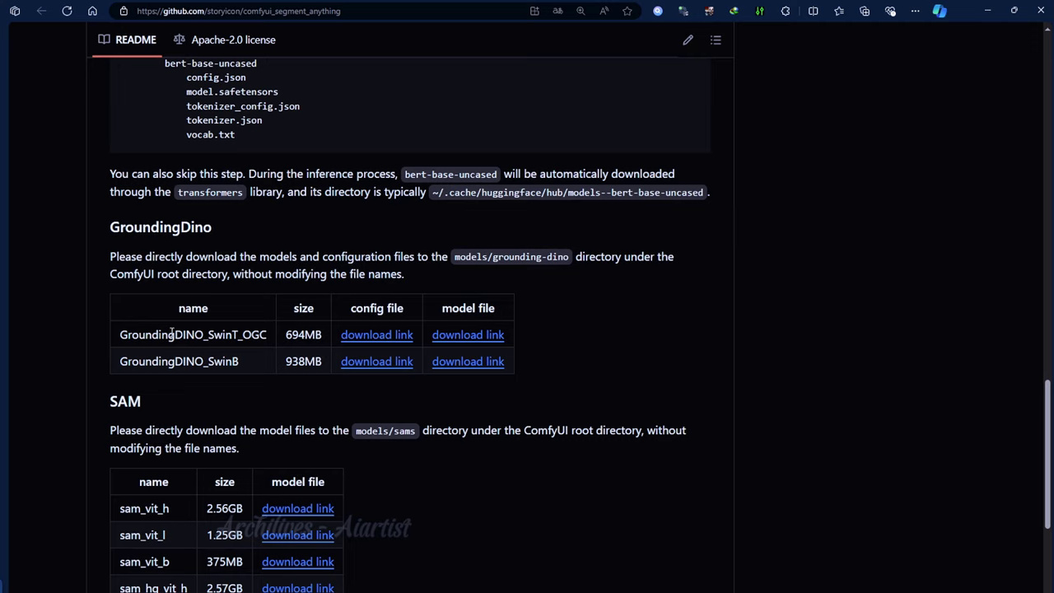
pyautogui.moveTo(171, 332); pyautogui.dragTo(504, 334)
pyautogui.click(628, 343)
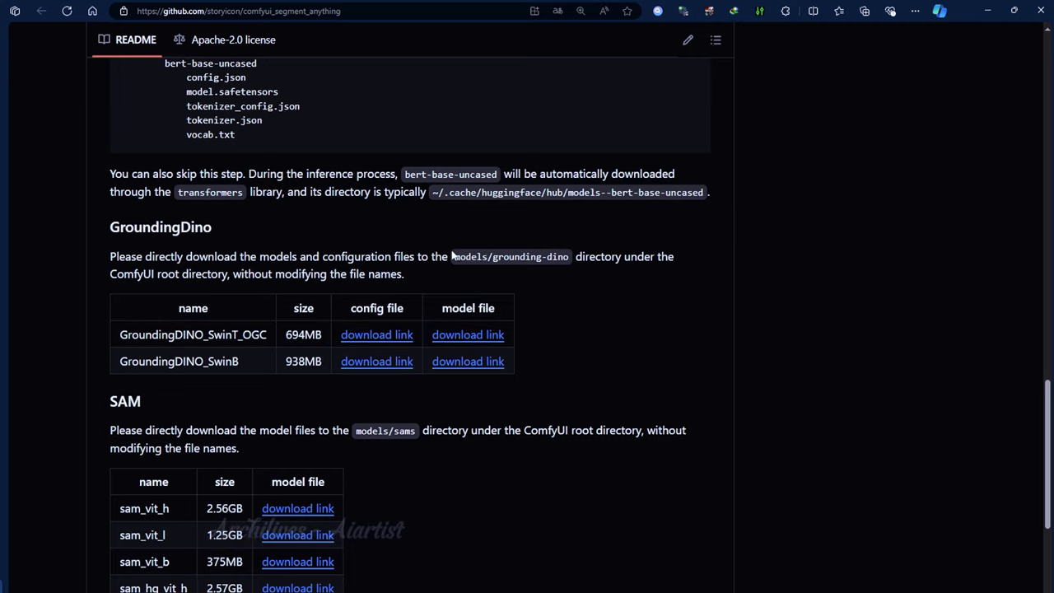
pyautogui.moveTo(559, 255); pyautogui.dragTo(571, 258)
pyautogui.click(546, 345)
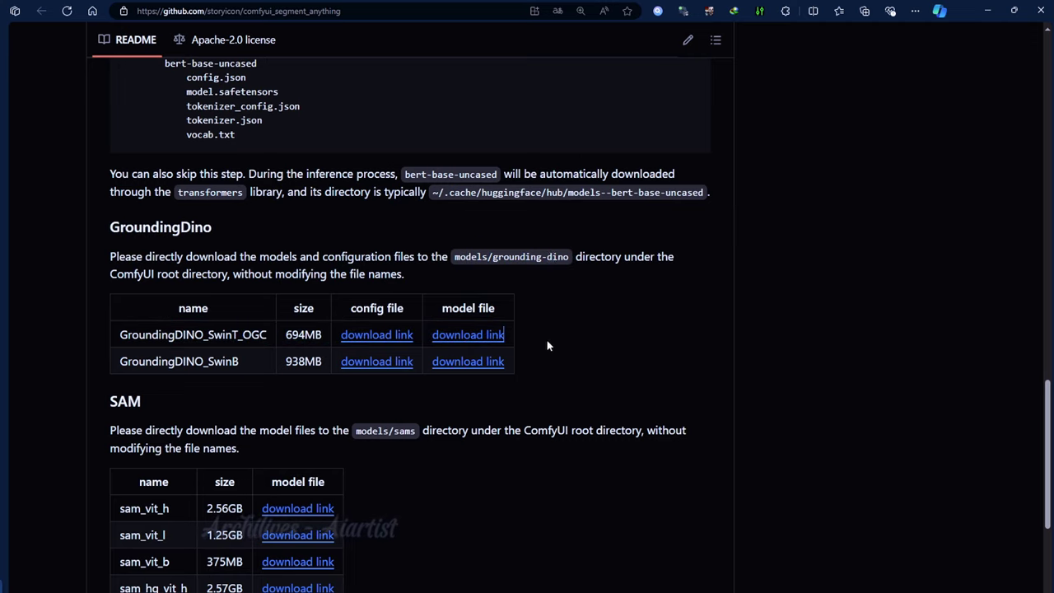
pyautogui.scroll(-3, 588, 330)
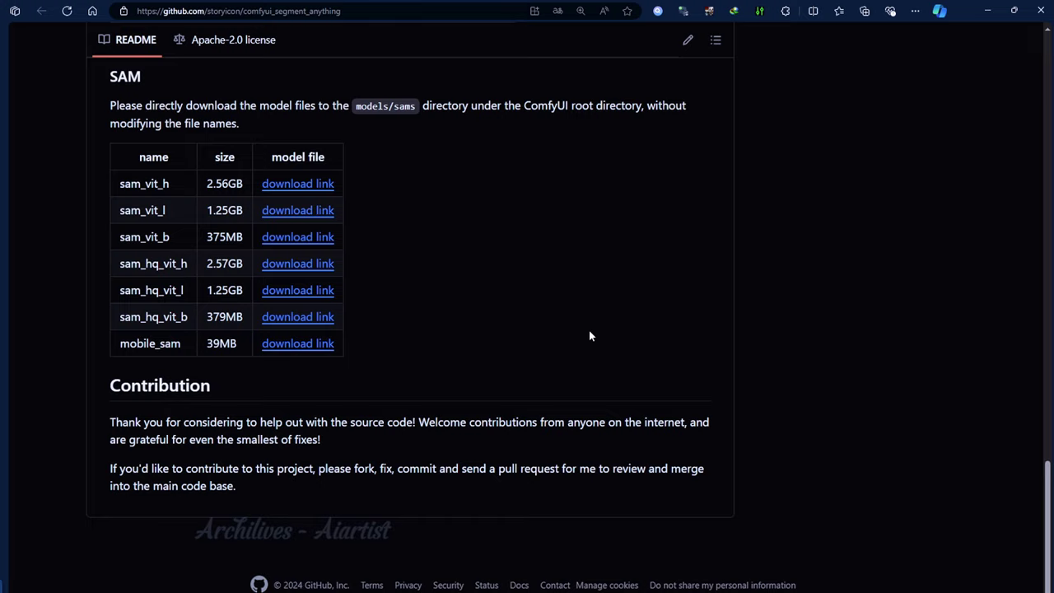
pyautogui.scroll(2, 588, 330)
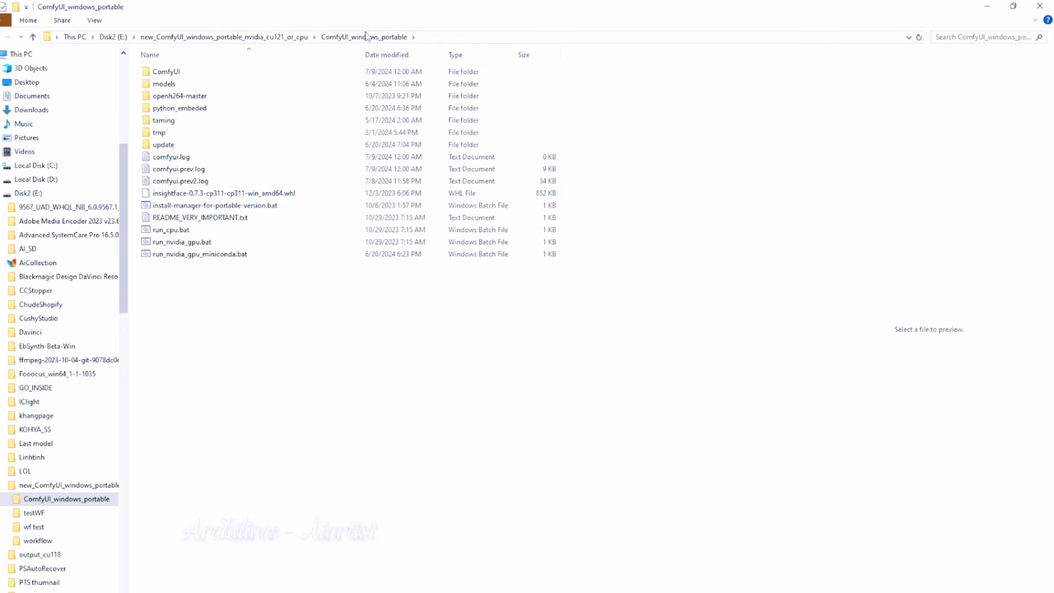
# Step: Browse to ComfyUI\models\grounding-dino and check the swinb_cogcoor and swint_ogc .pth files
pyautogui.doubleClick(202, 72)
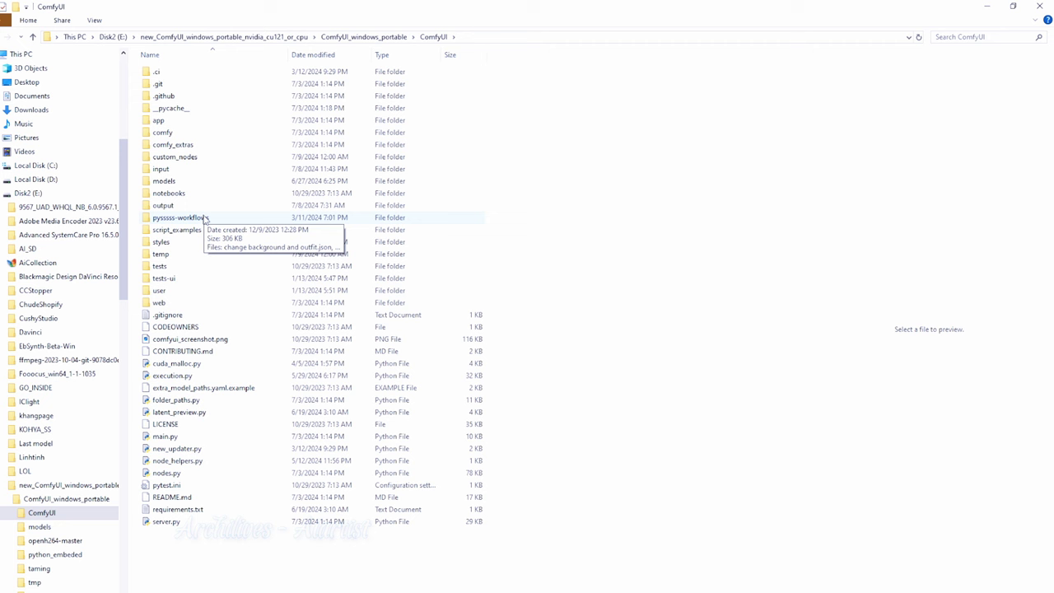
pyautogui.doubleClick(195, 181)
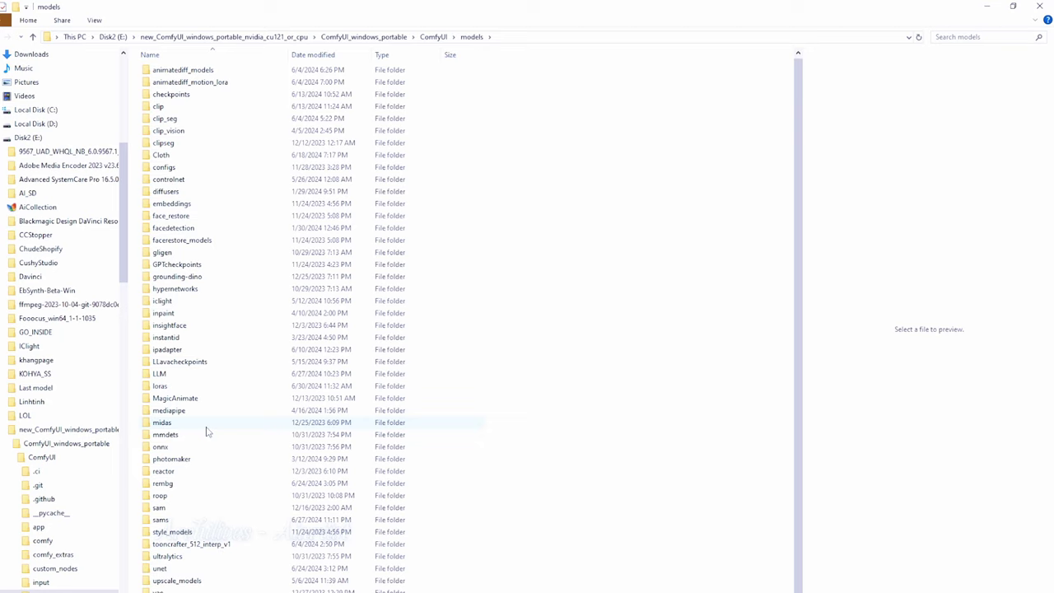
pyautogui.press('g')
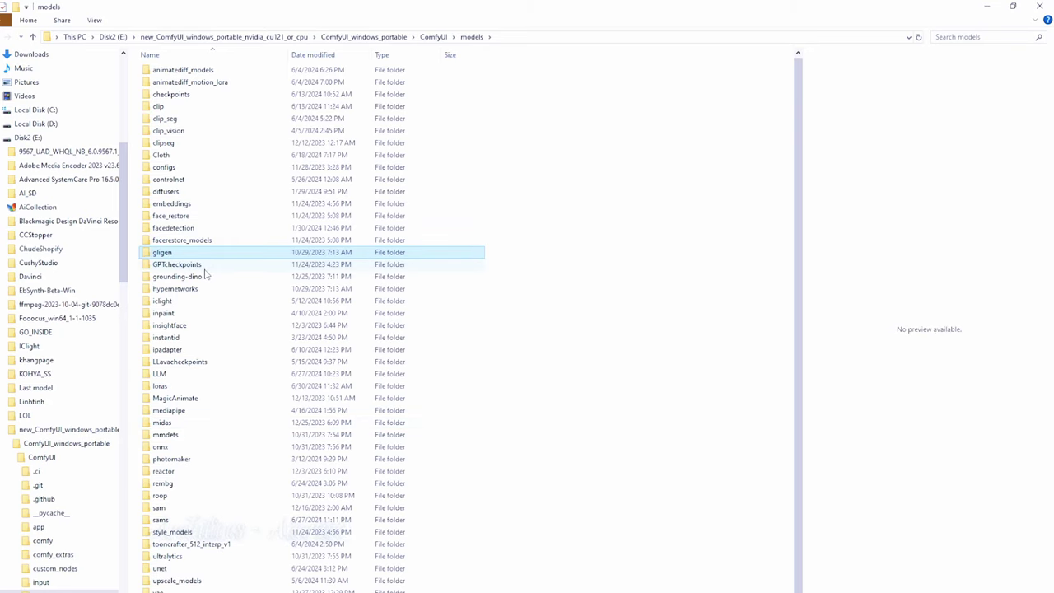
pyautogui.press('g')
pyautogui.press('g')
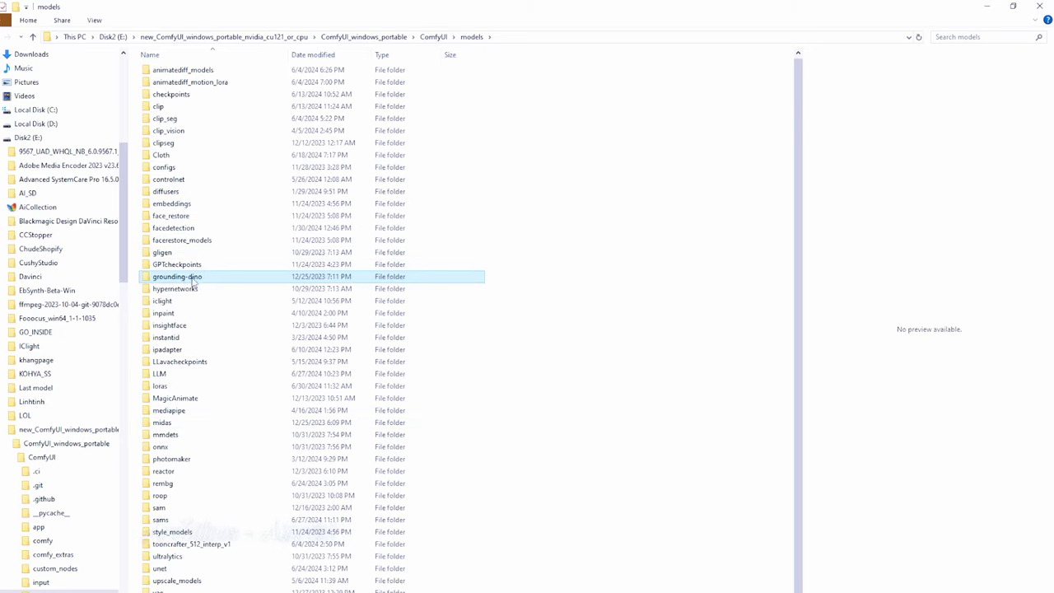
pyautogui.press('Return')
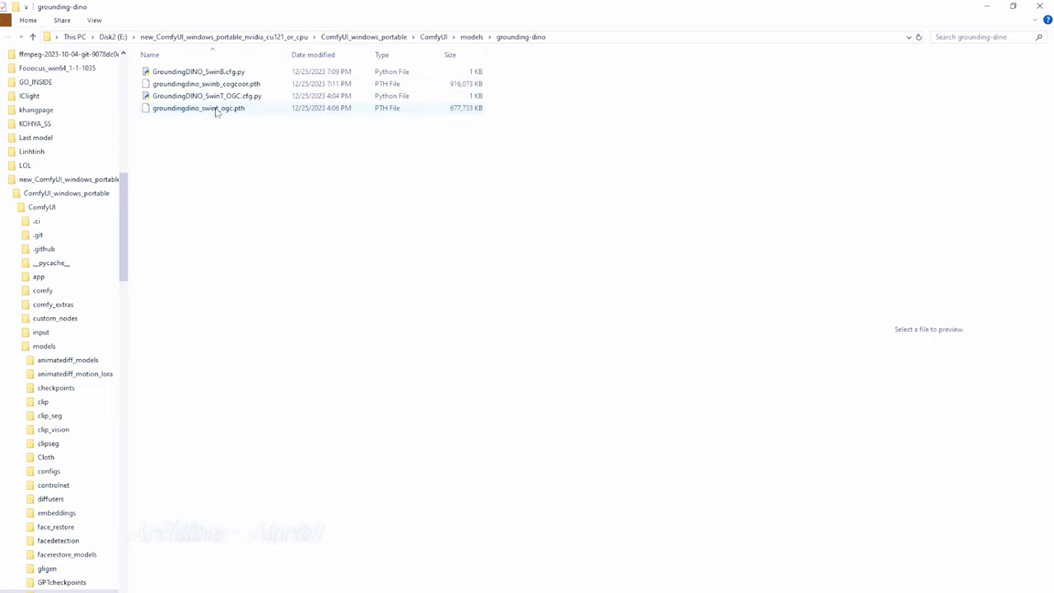
pyautogui.click(445, 86)
pyautogui.click(417, 109)
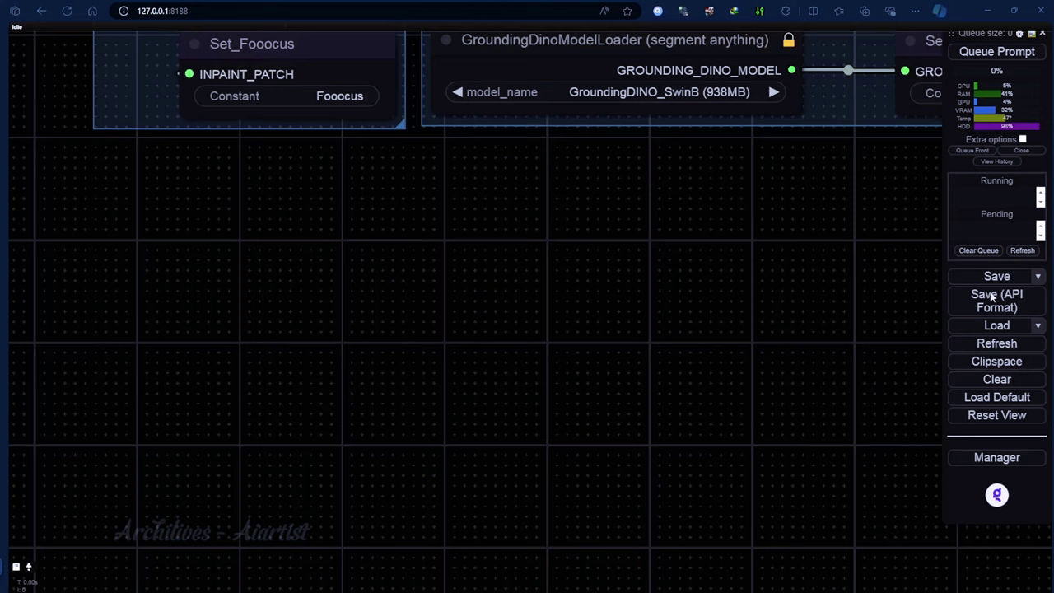
# Step: Open the screen-drawing annotation extension over the ComfyUI canvas
pyautogui.click(709, 11)
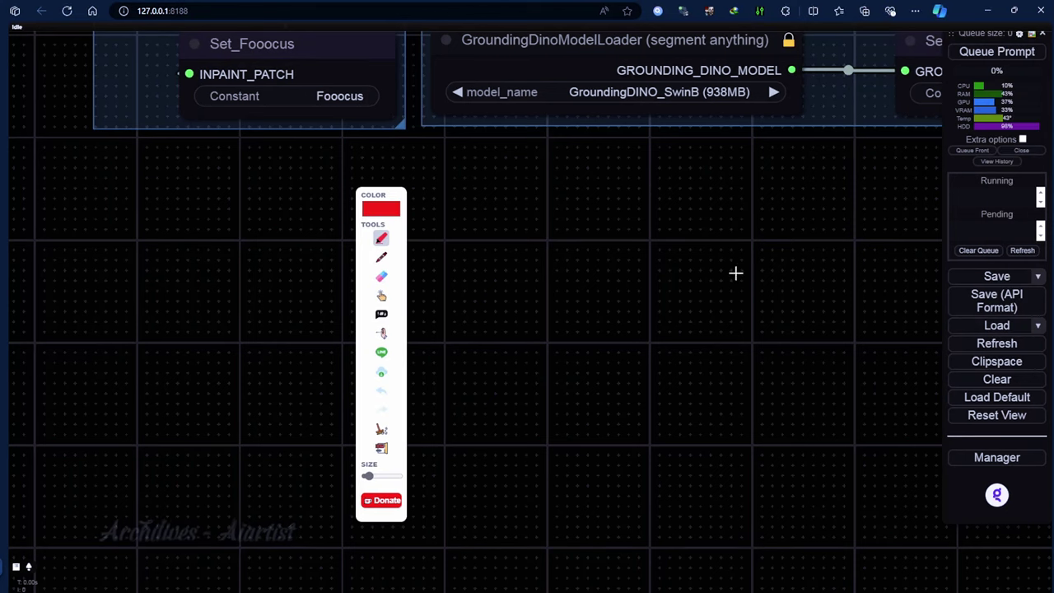